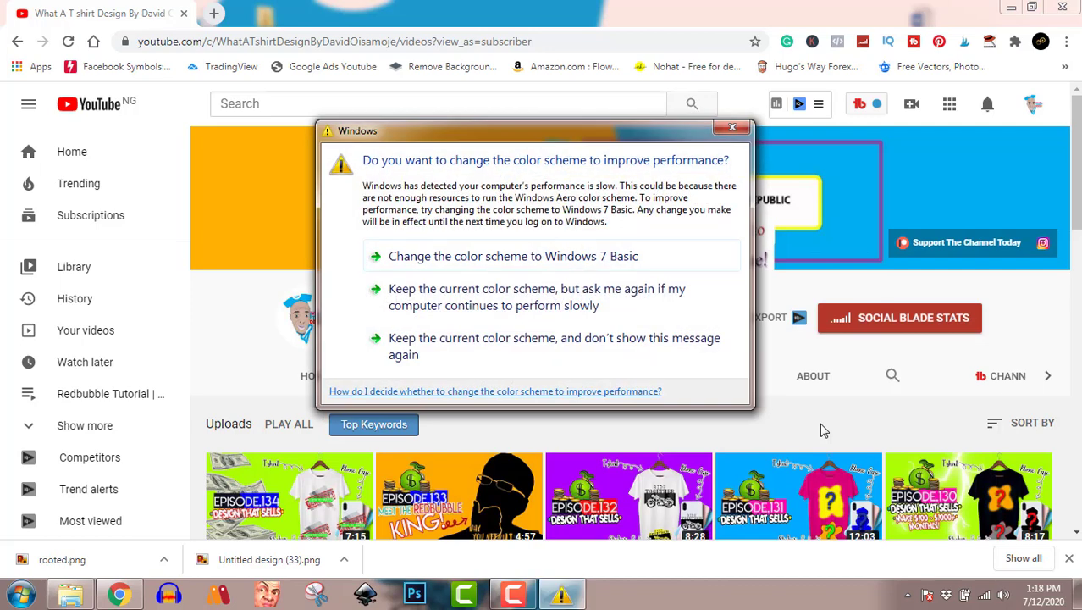
Dismiss Chrome's colour-scheme prompt so it won't show again.
click(636, 346)
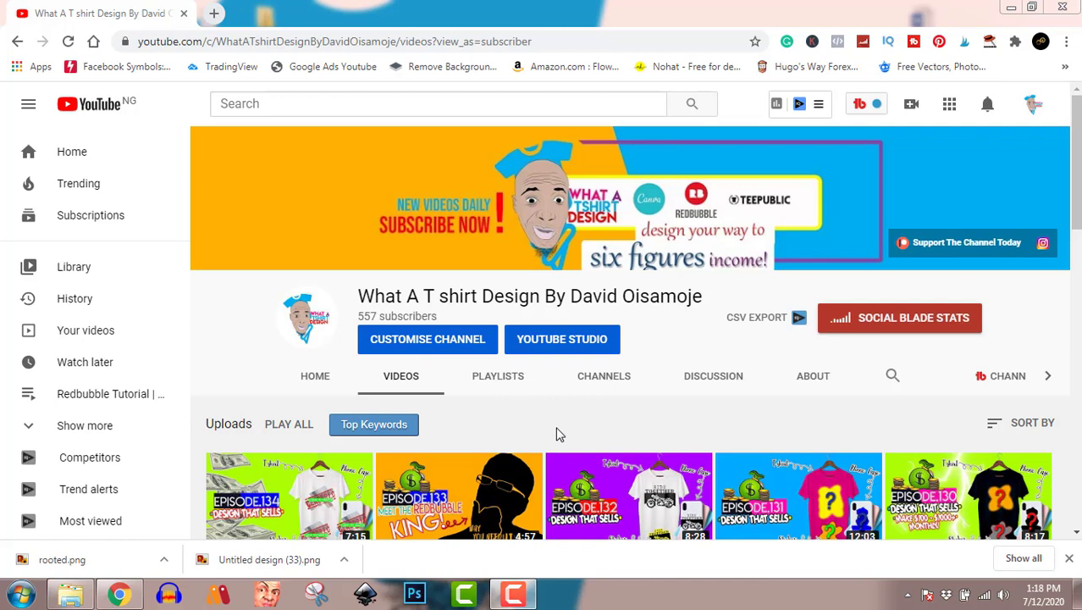
click(514, 594)
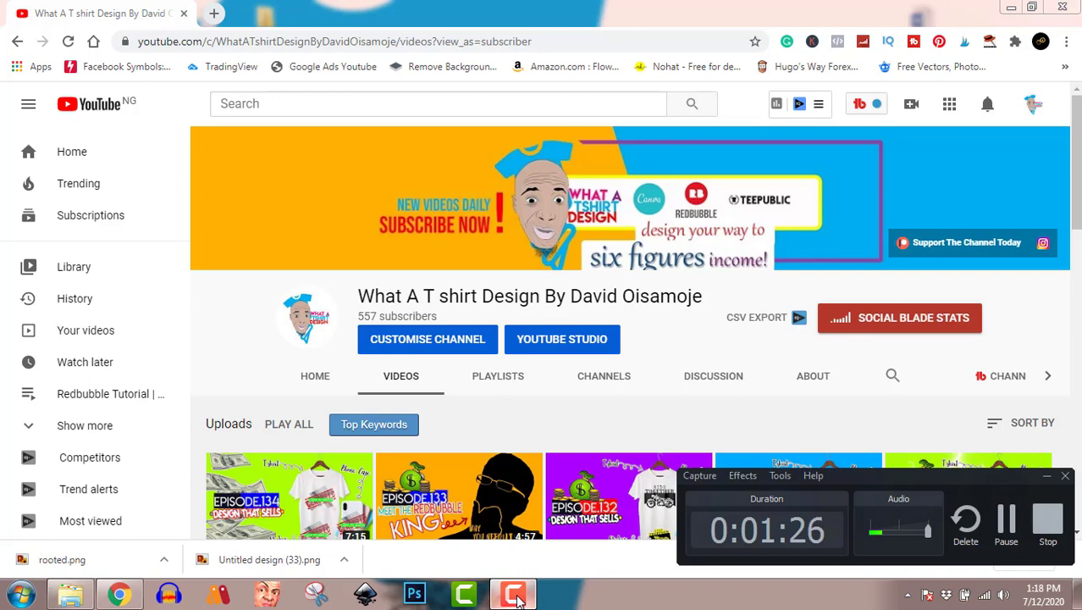
click(514, 595)
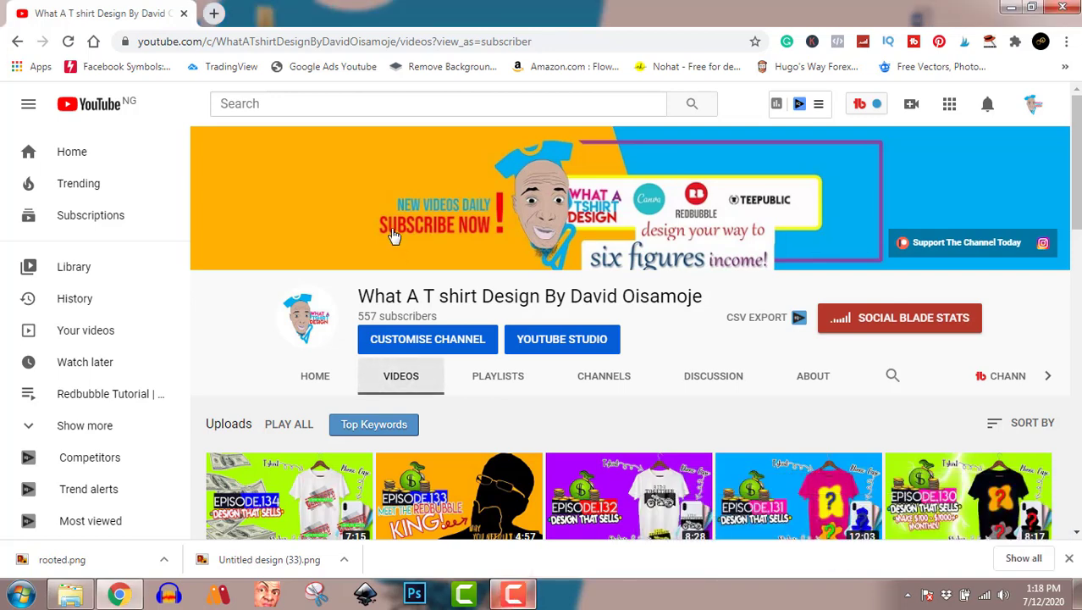
Load Canva's home page in a new browser tab and close the downloads bar.
click(214, 13)
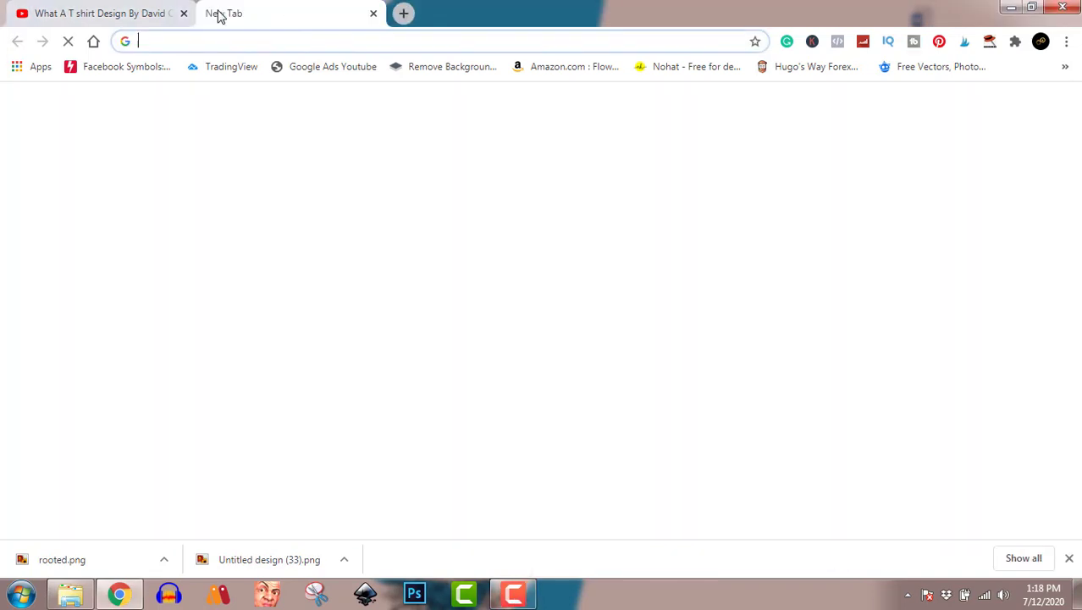
click(357, 508)
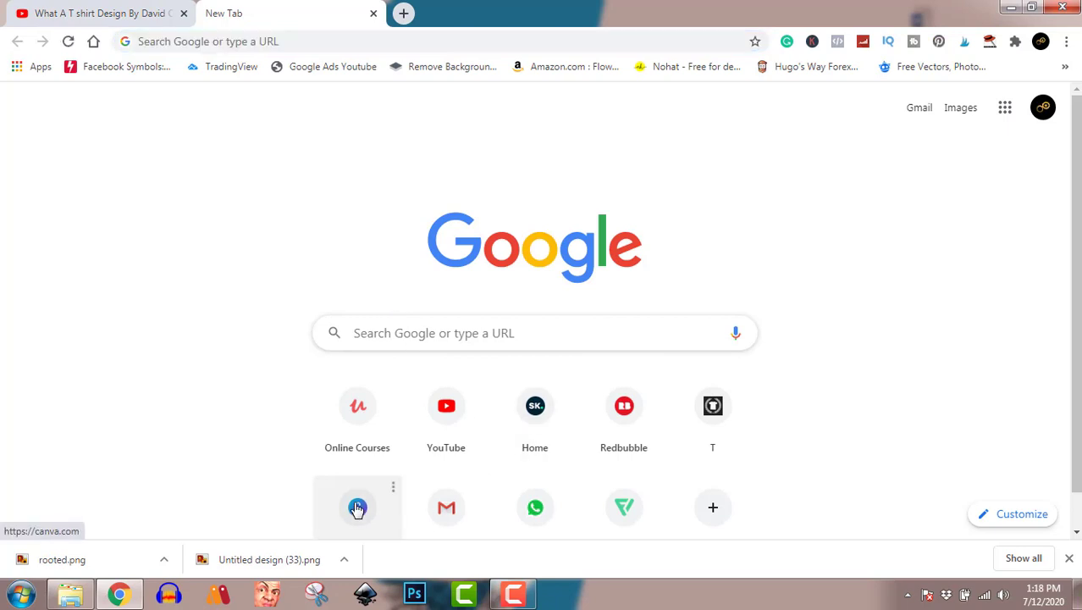
click(357, 508)
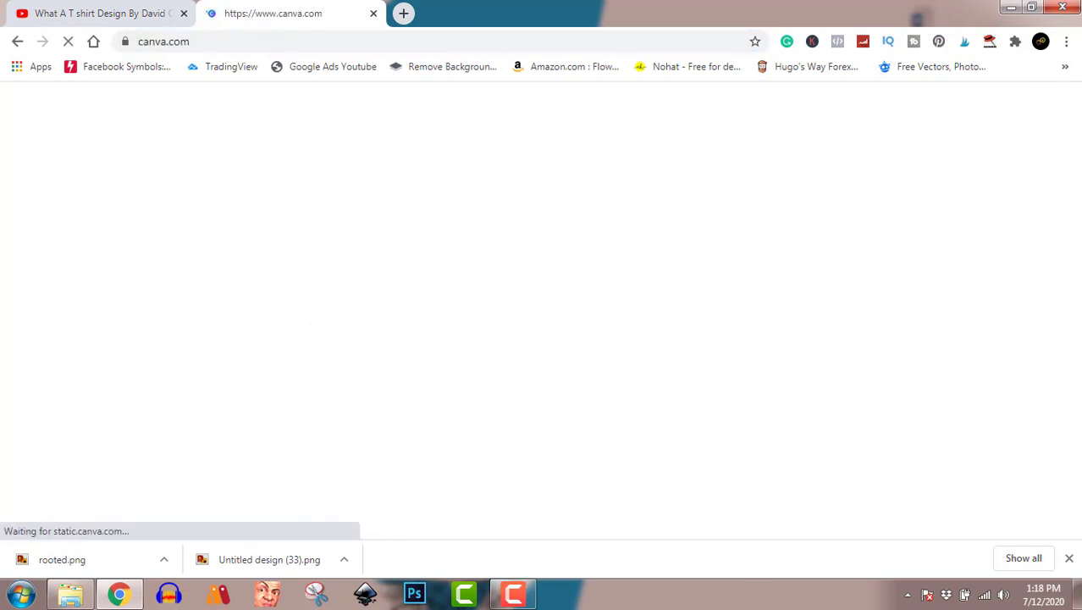
click(1069, 558)
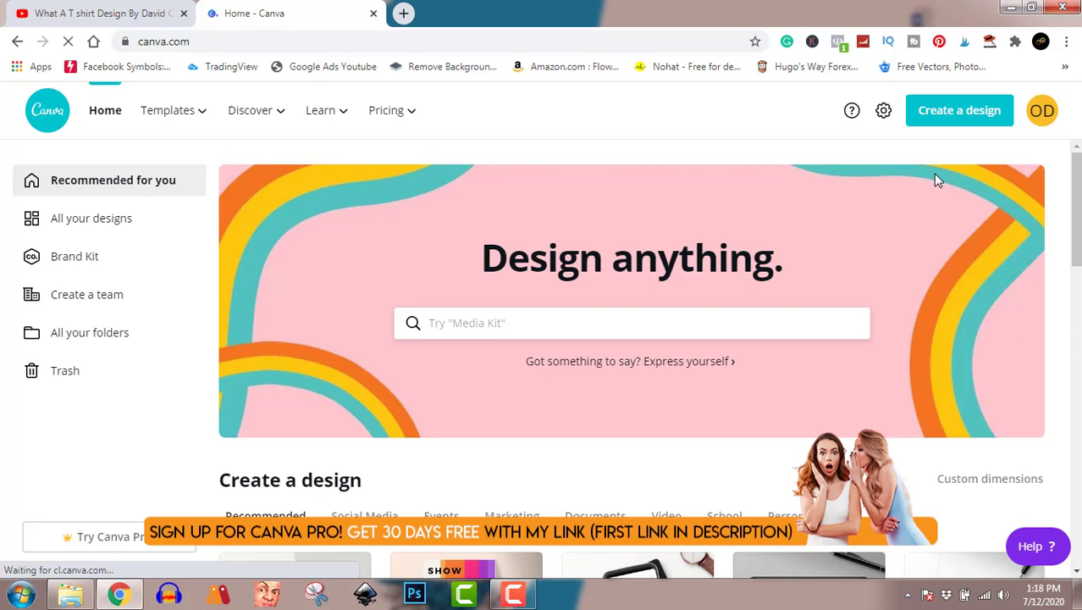
Create a blank custom-size design of 4500 × 5400 px.
click(954, 119)
click(852, 194)
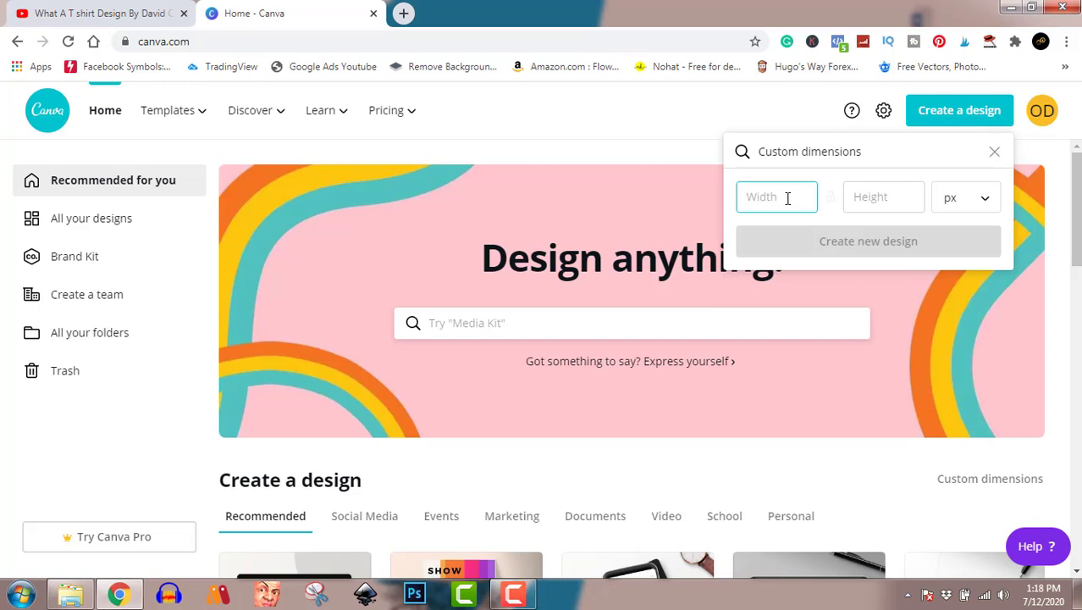
text(4500)
click(897, 189)
text(54)
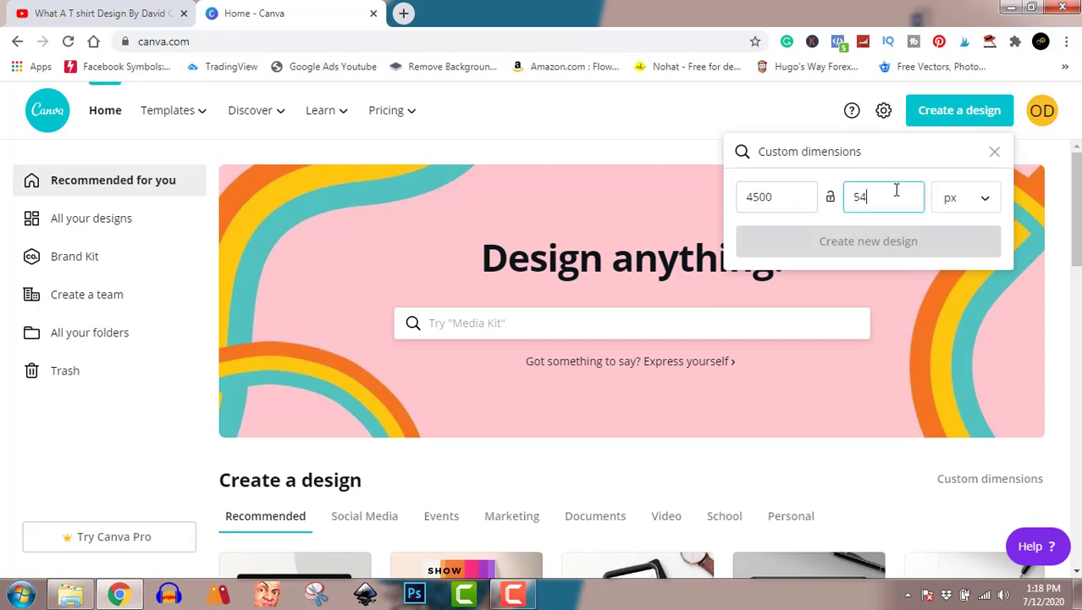
text(00)
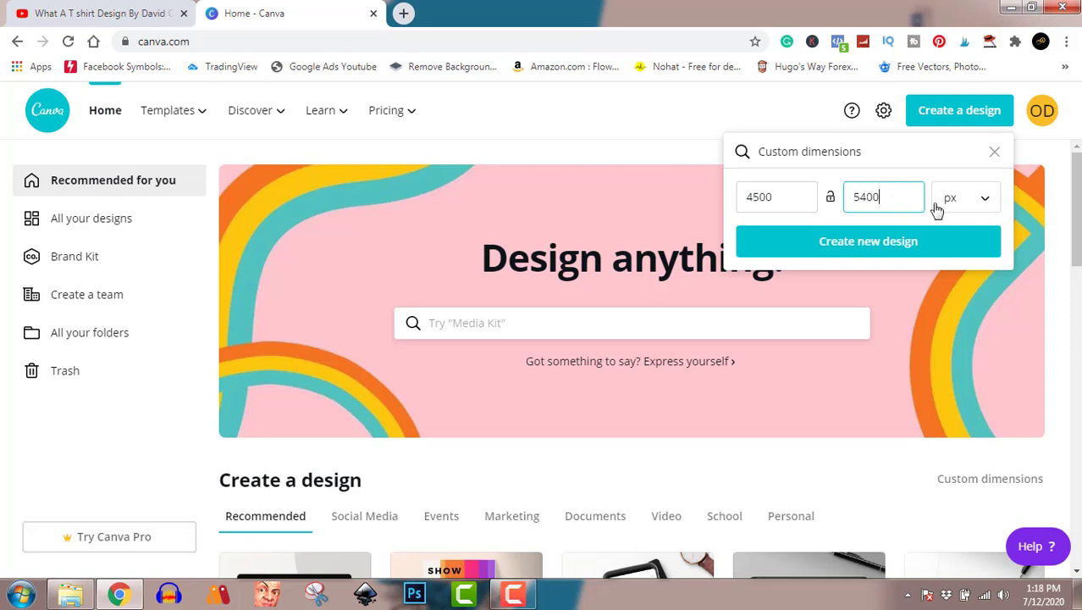
click(865, 250)
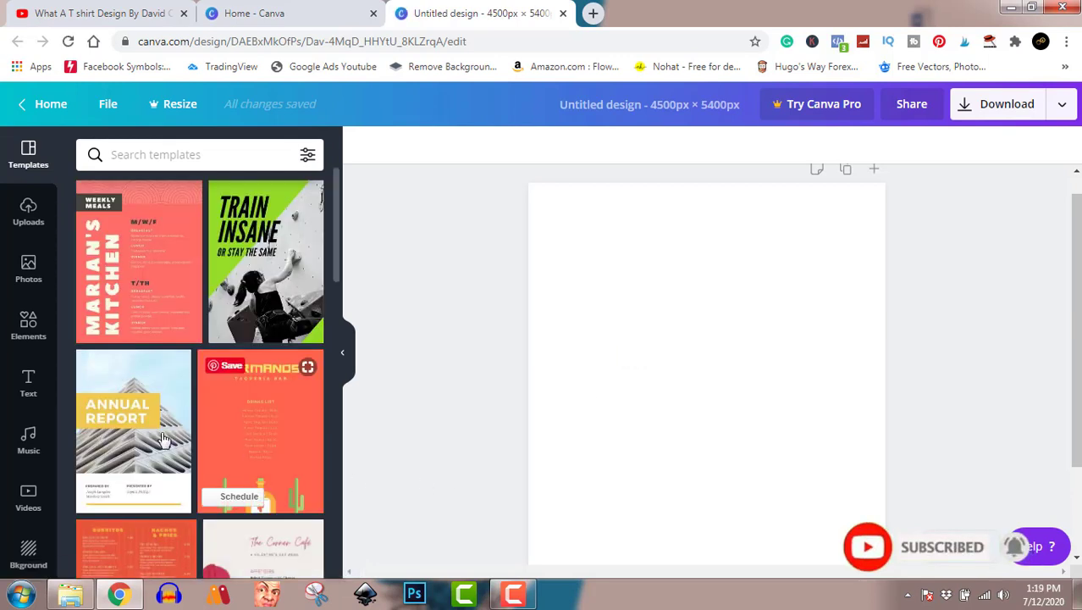
Upload the 'rooted' tree-roots image from the Downloads folder to Canva's uploads.
click(24, 223)
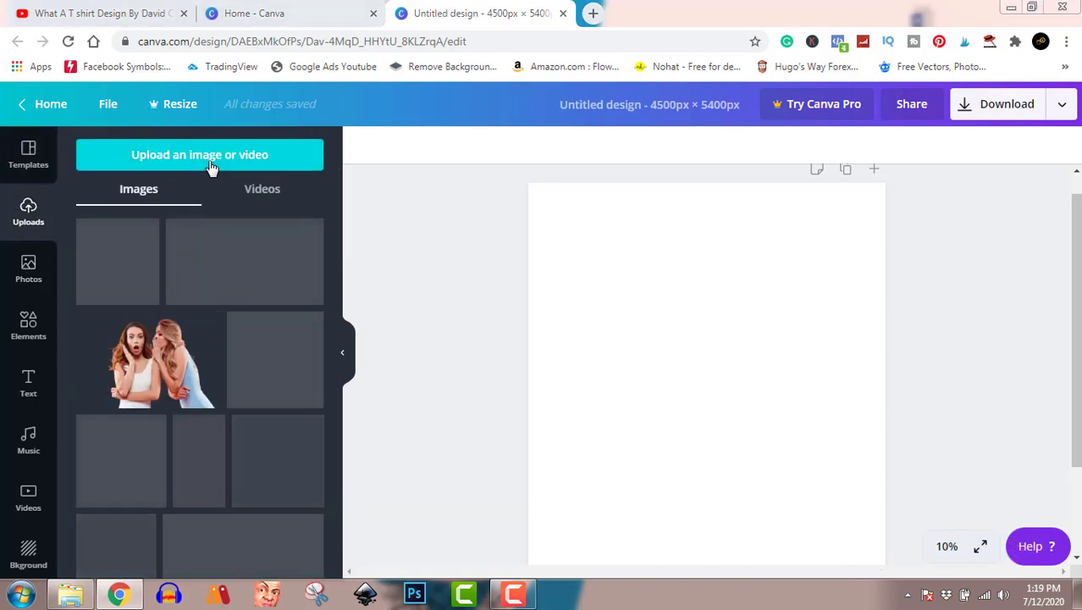
click(212, 164)
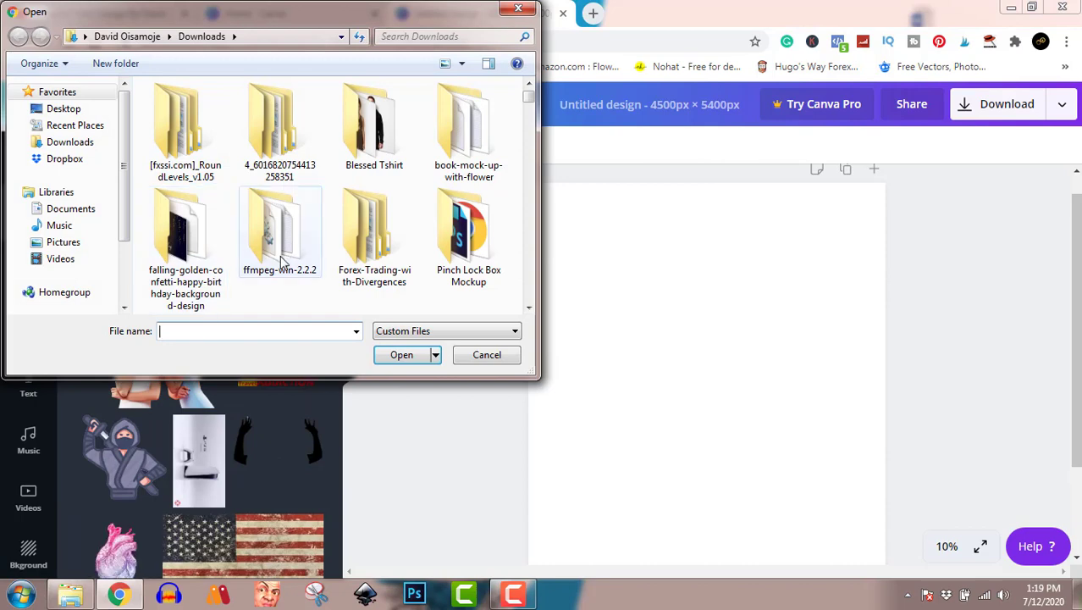
click(277, 241)
text(rabroo)
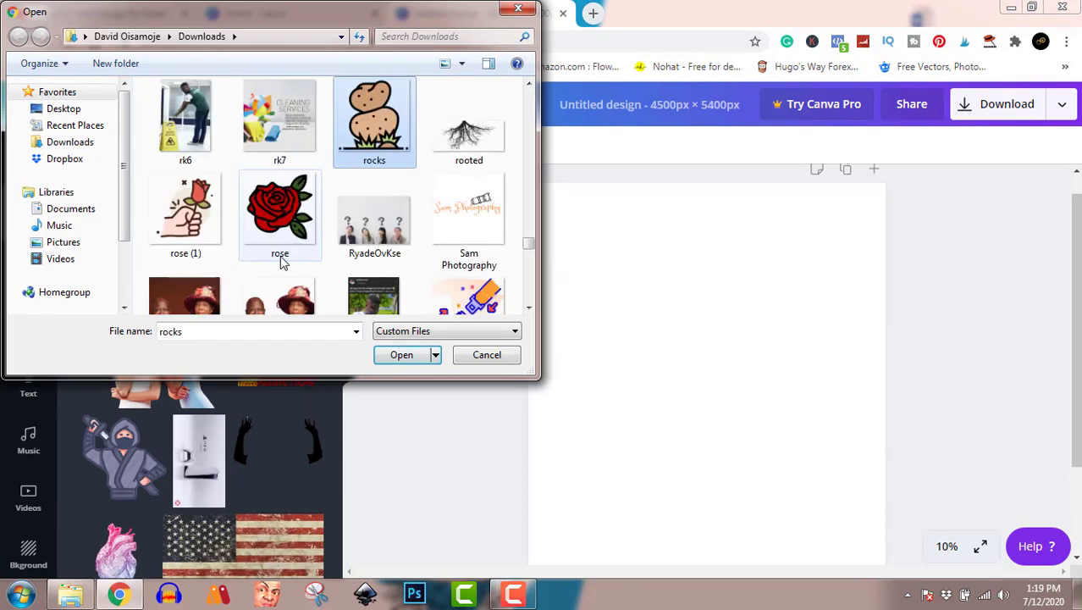
click(400, 355)
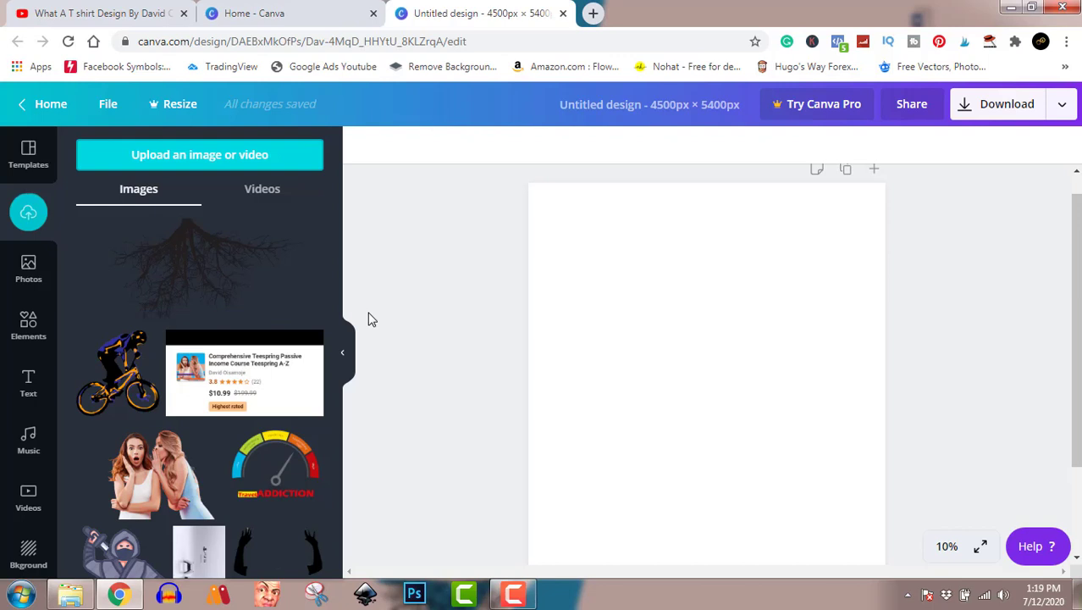
Add the rooted tree-roots image, enlarge it to about 3,000 wide, and settle it lower-middle.
click(204, 289)
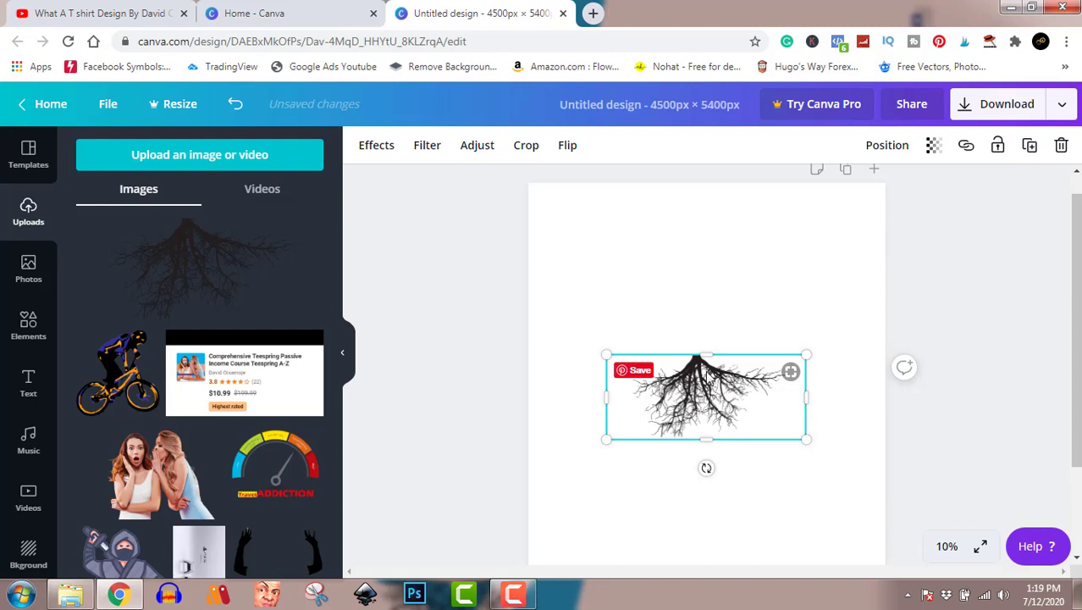
drag(707, 376, 715, 431)
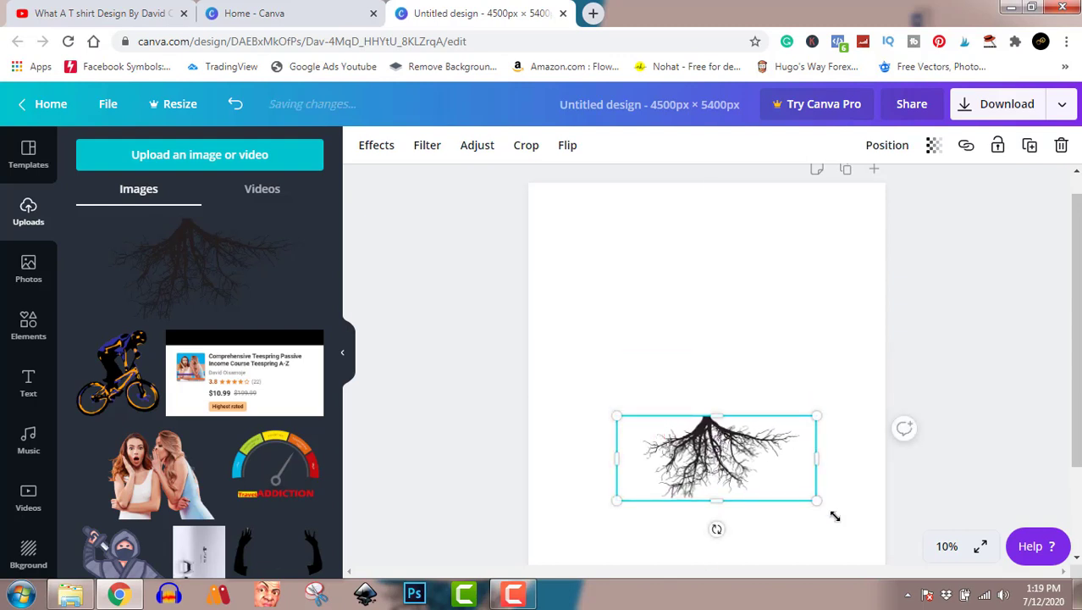
drag(816, 500, 862, 532)
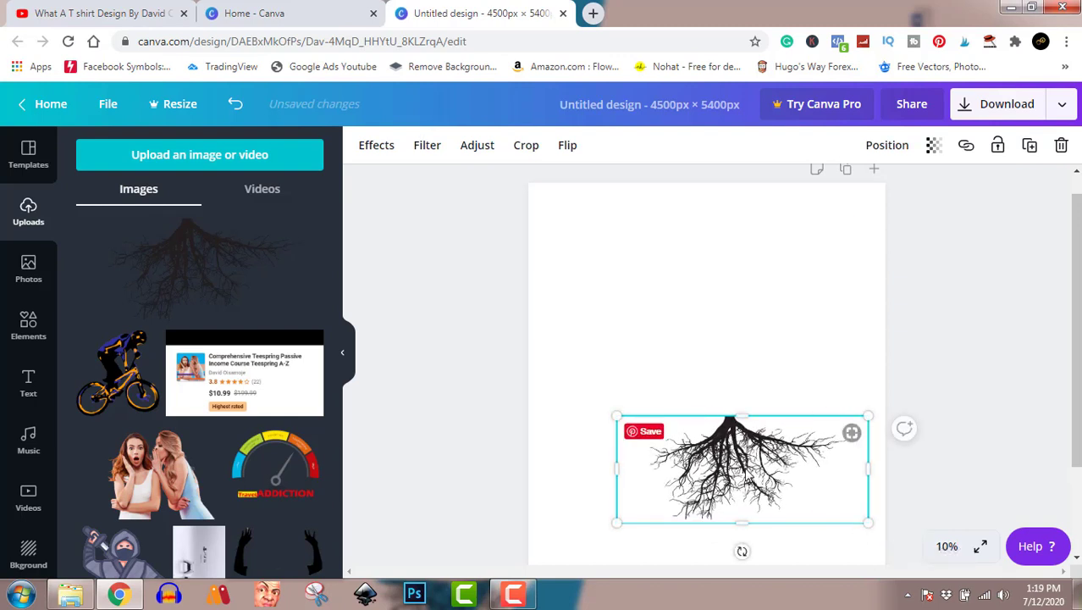
drag(752, 472, 739, 464)
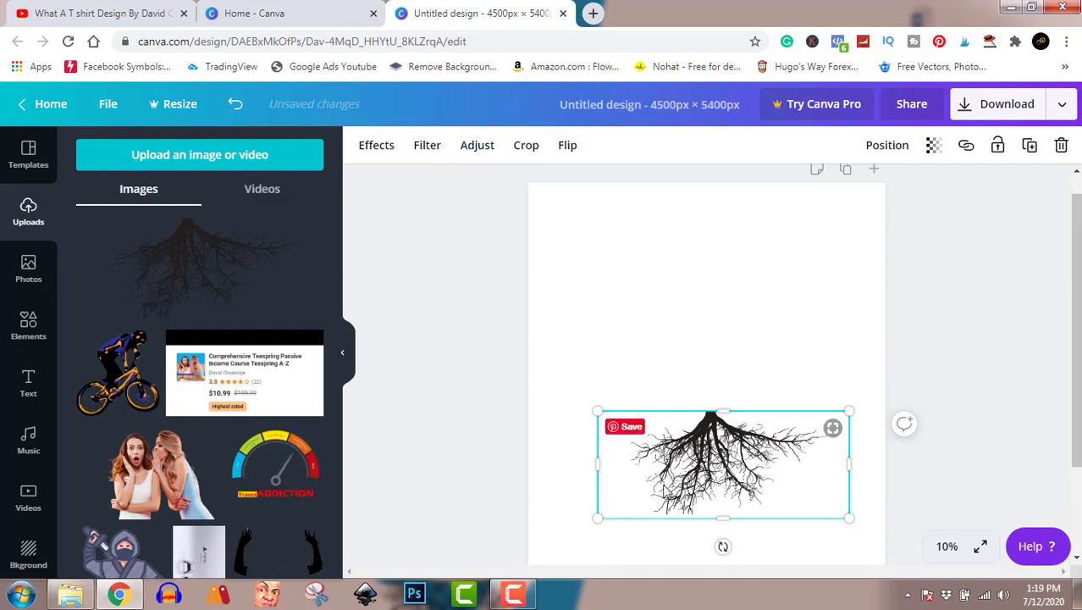
click(948, 321)
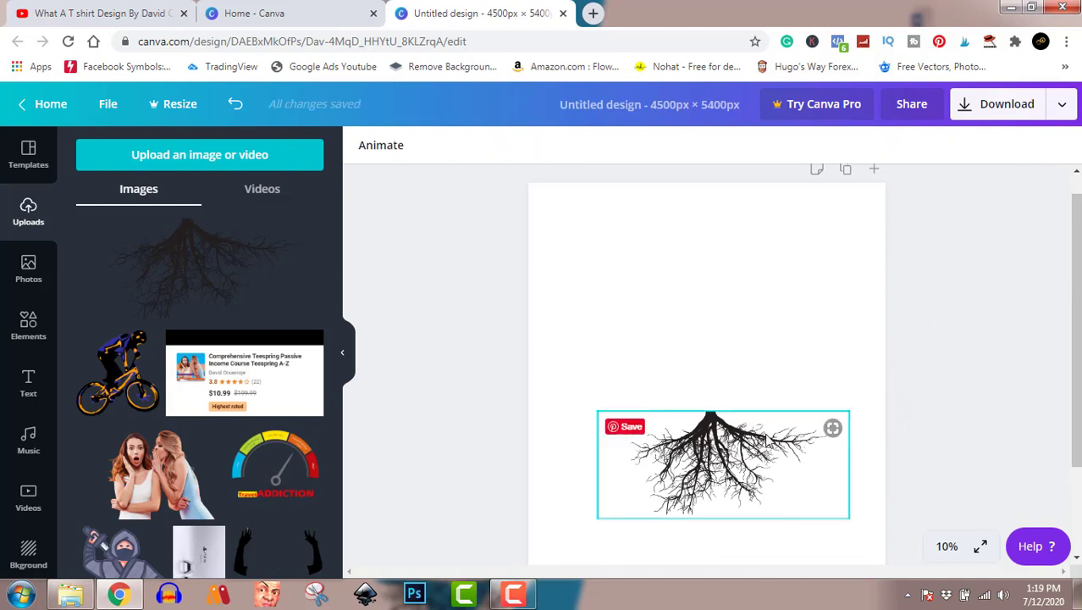
drag(759, 441, 757, 394)
click(970, 297)
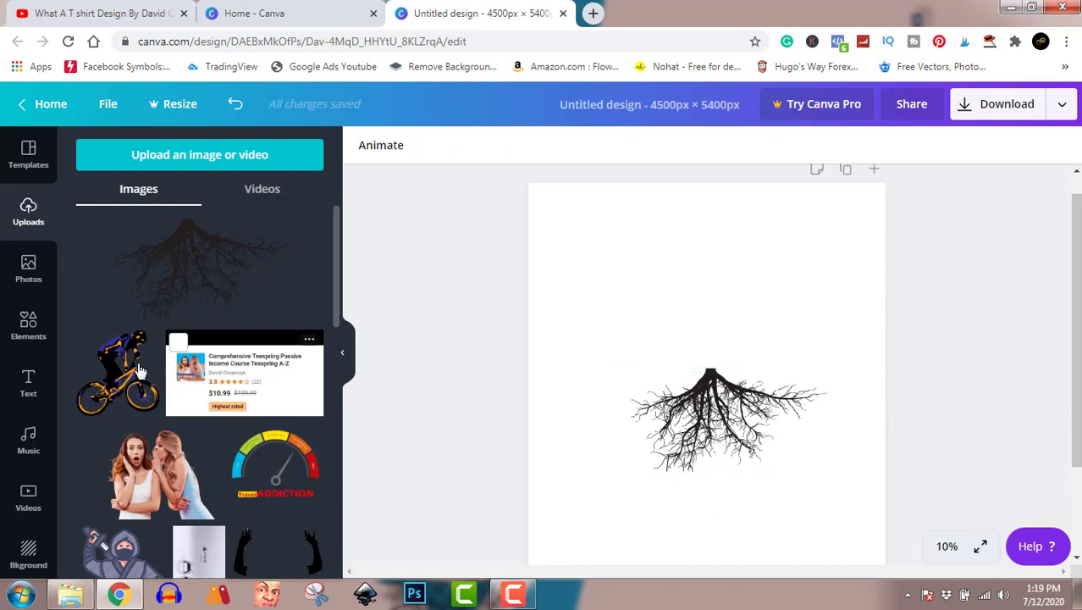
click(31, 392)
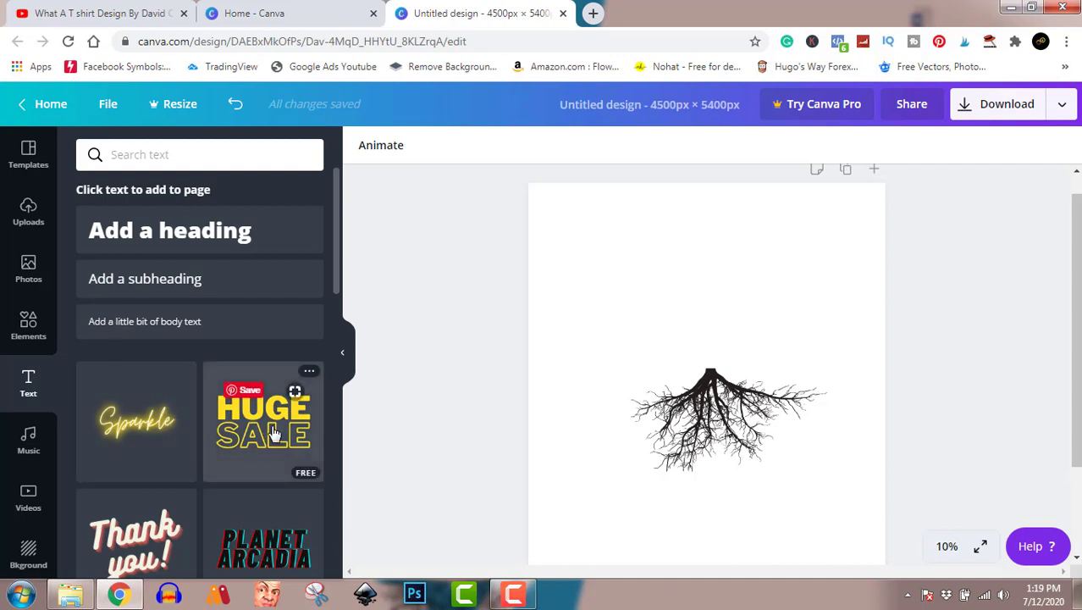
scroll(273, 434, down, 4)
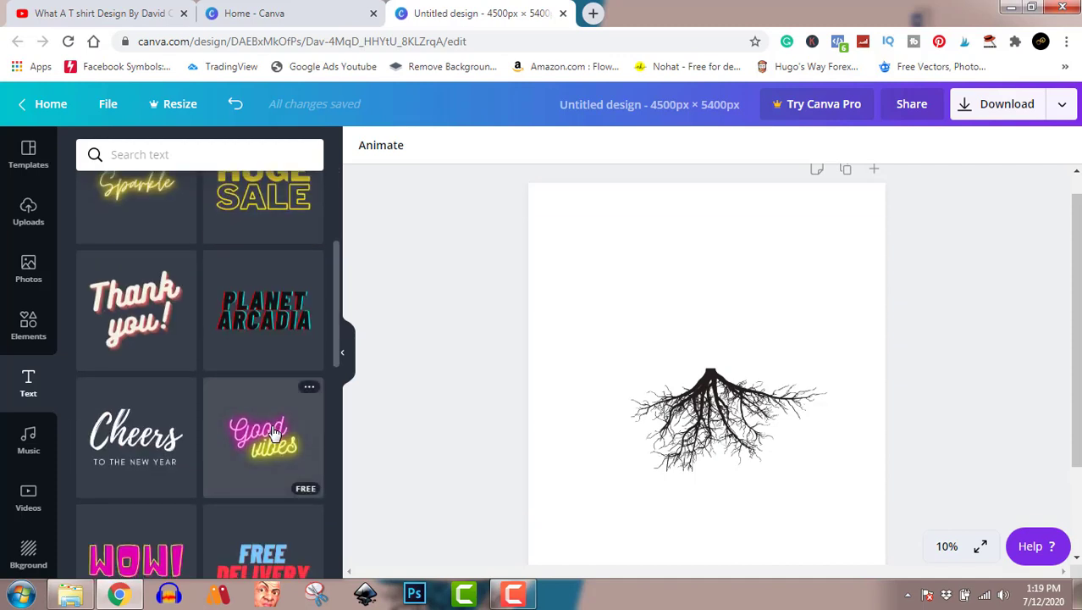
scroll(273, 434, down, 3)
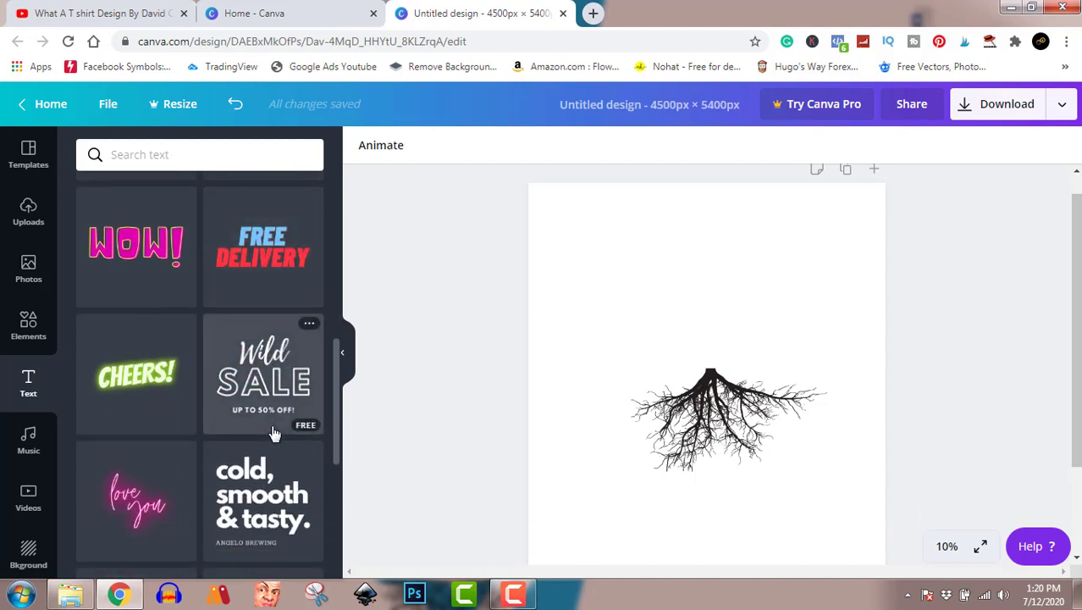
scroll(273, 433, down, 5)
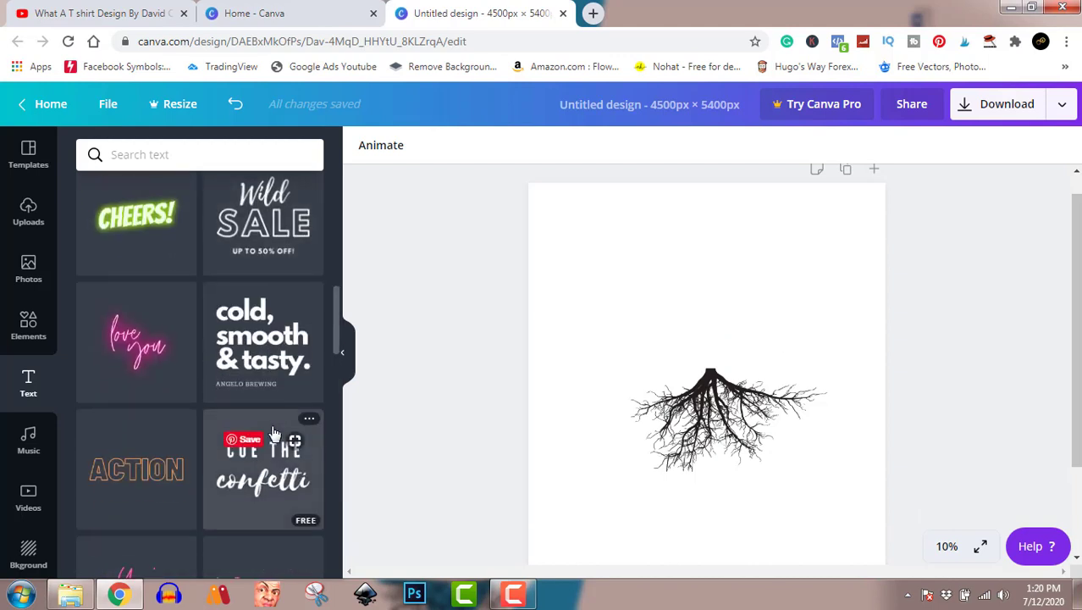
scroll(273, 433, down, 1)
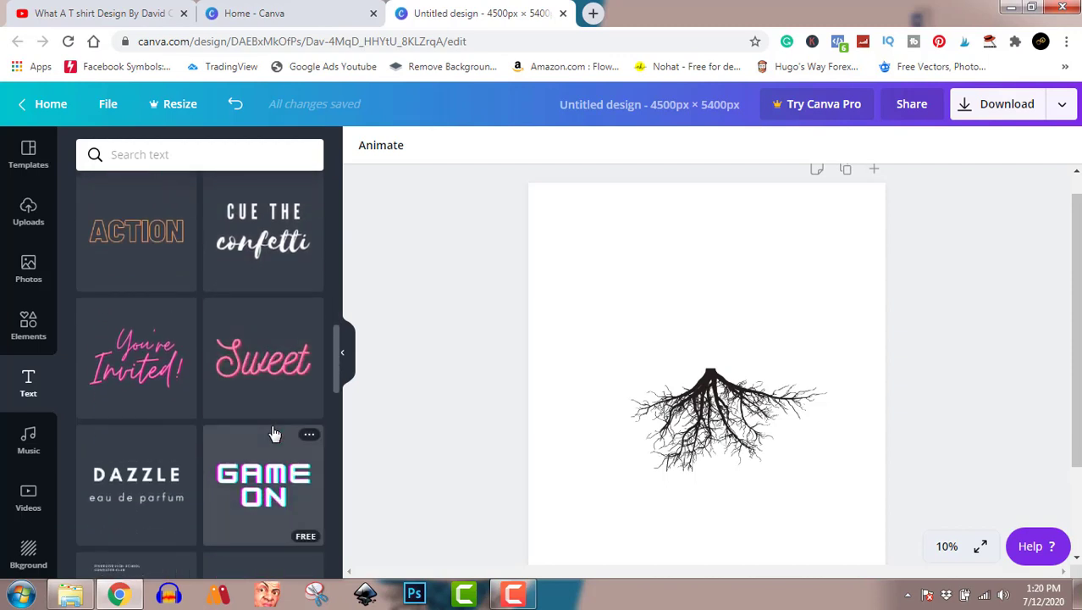
scroll(273, 433, down, 3)
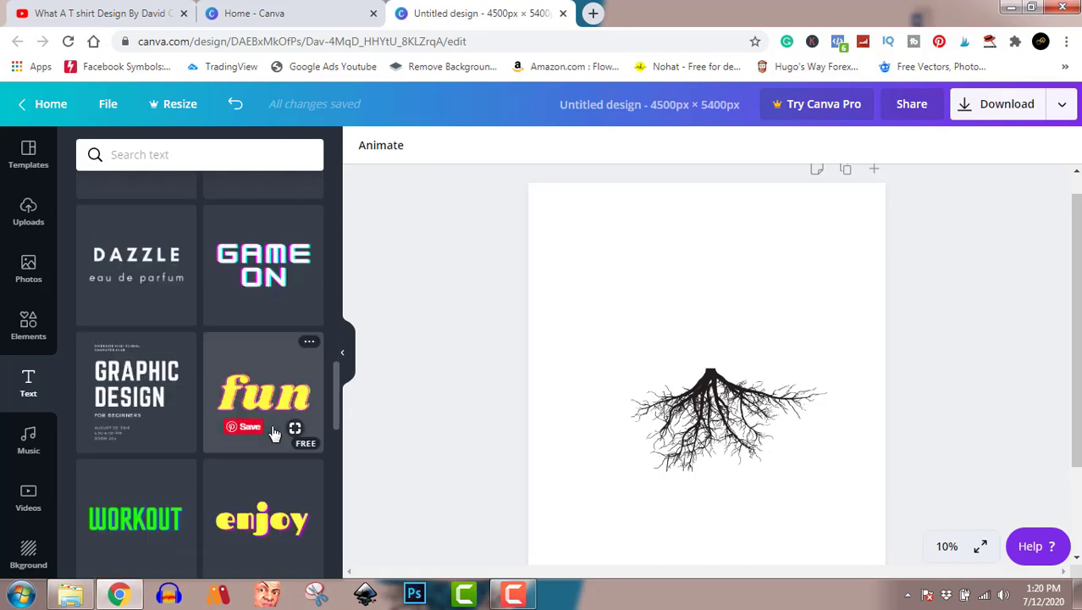
scroll(273, 433, down, 3)
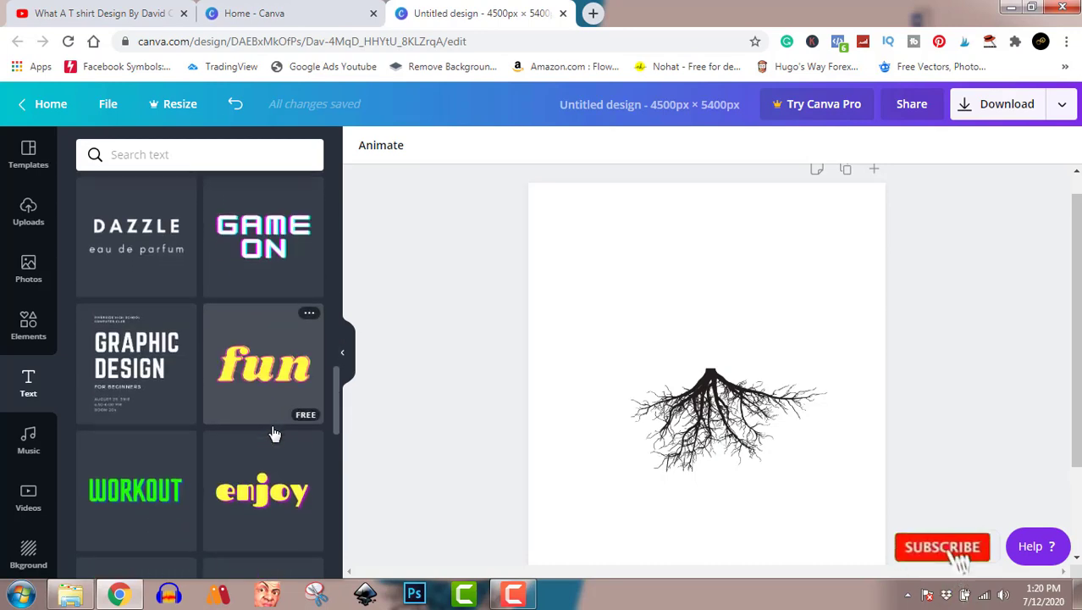
scroll(274, 433, down, 7)
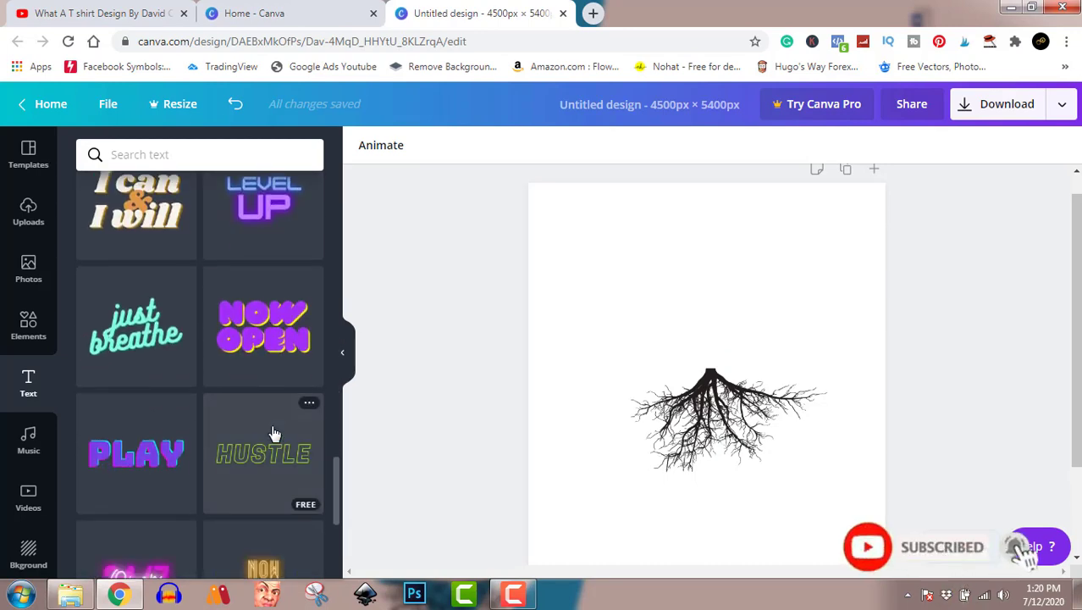
scroll(274, 434, down, 3)
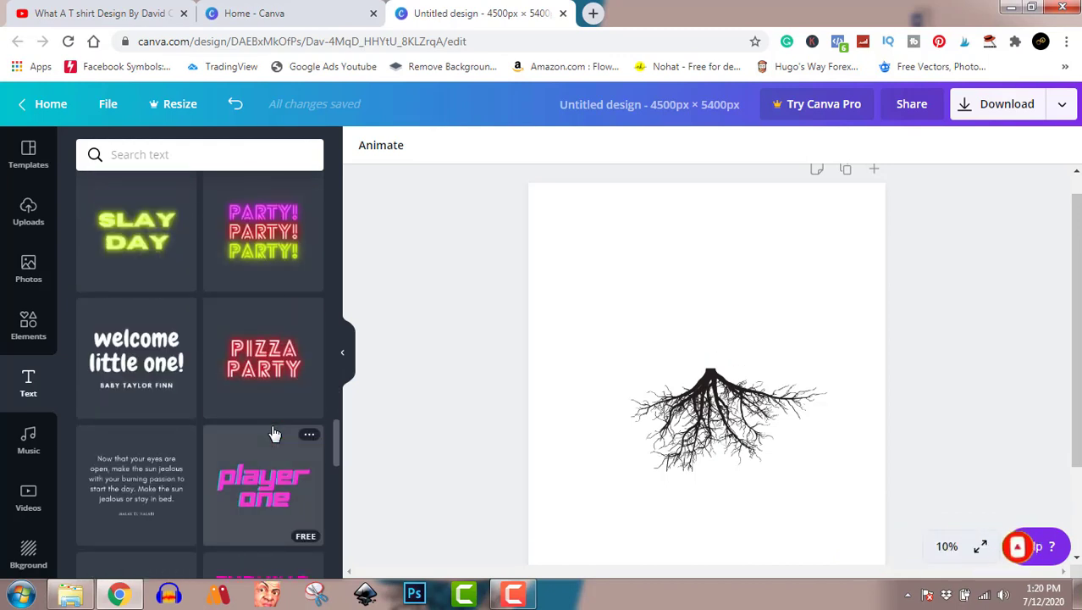
scroll(273, 434, down, 1)
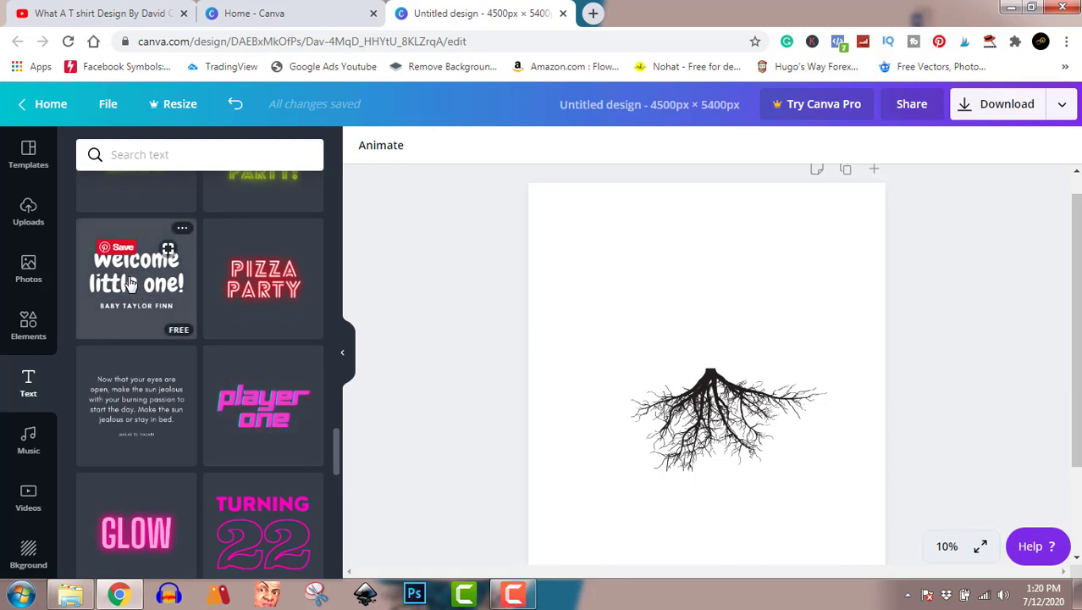
Add the 'welcome little one!' template above the roots, coloured black and enlarged to size 374.
click(130, 284)
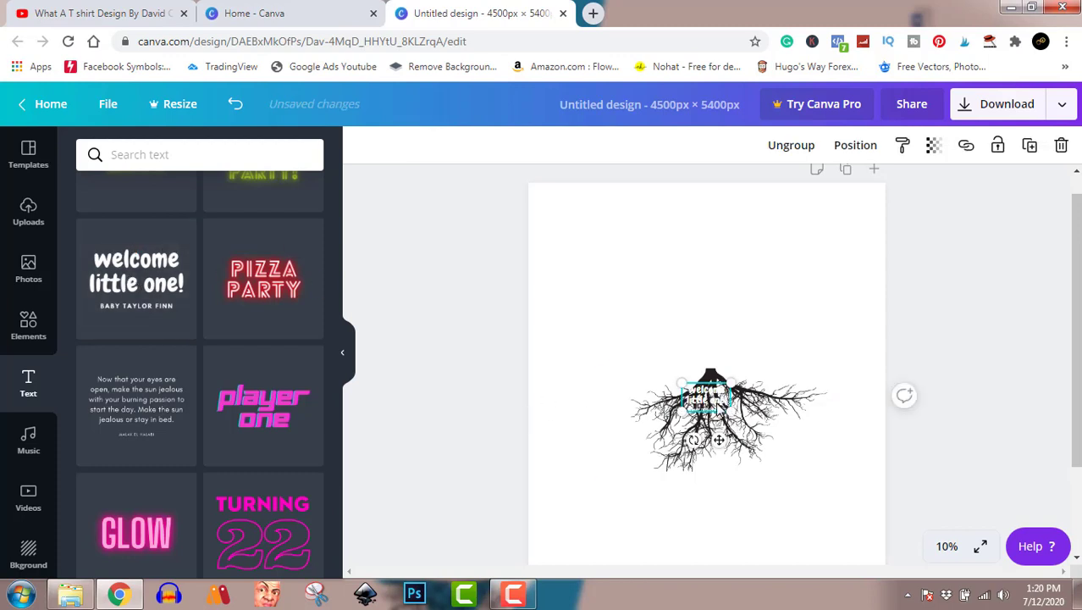
drag(718, 439, 699, 297)
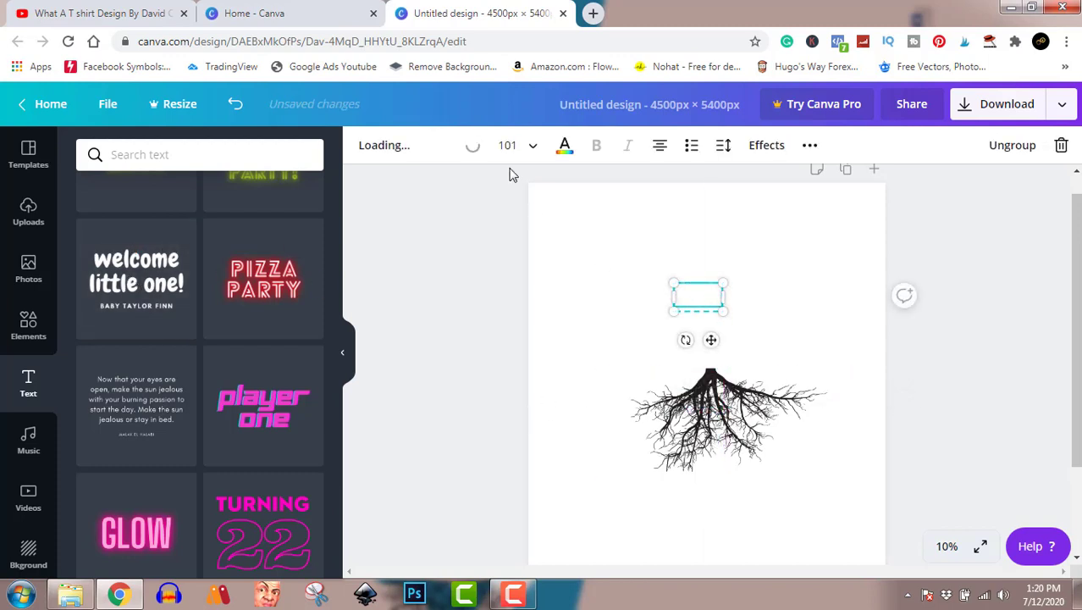
click(565, 147)
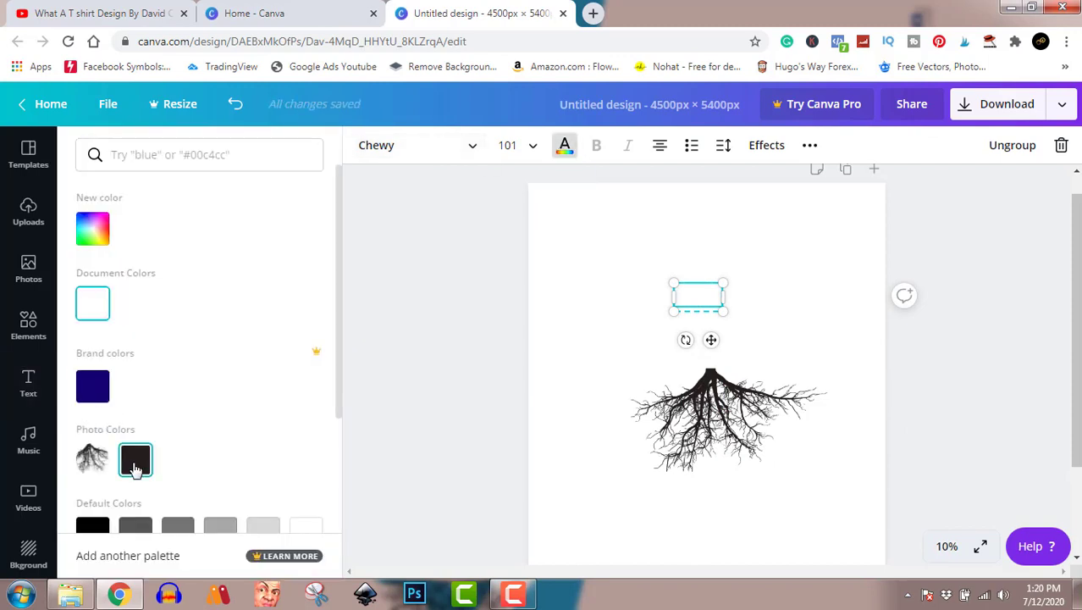
click(136, 464)
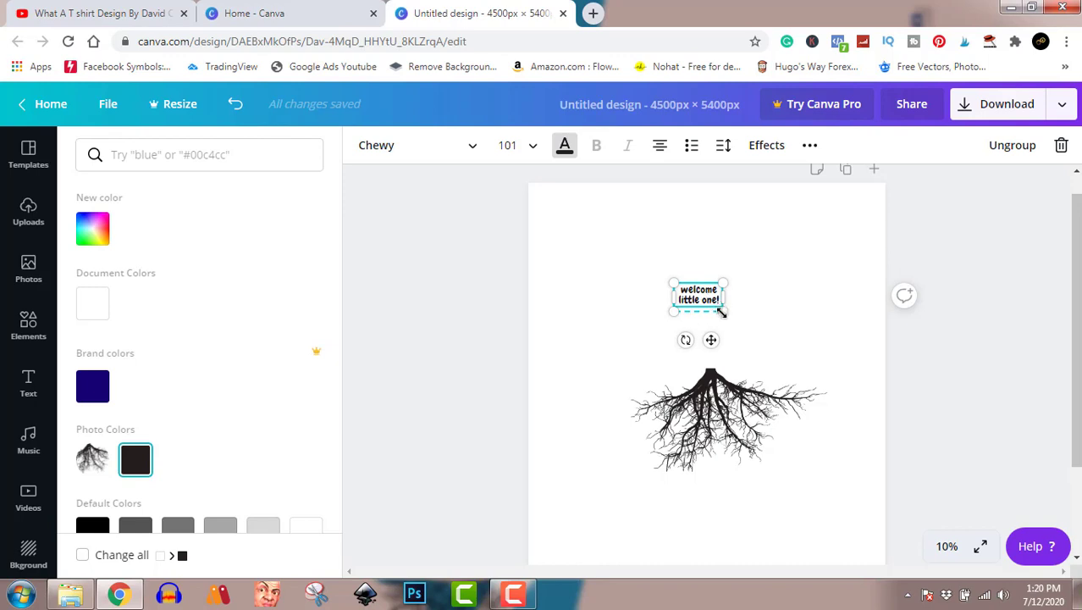
drag(721, 311, 858, 386)
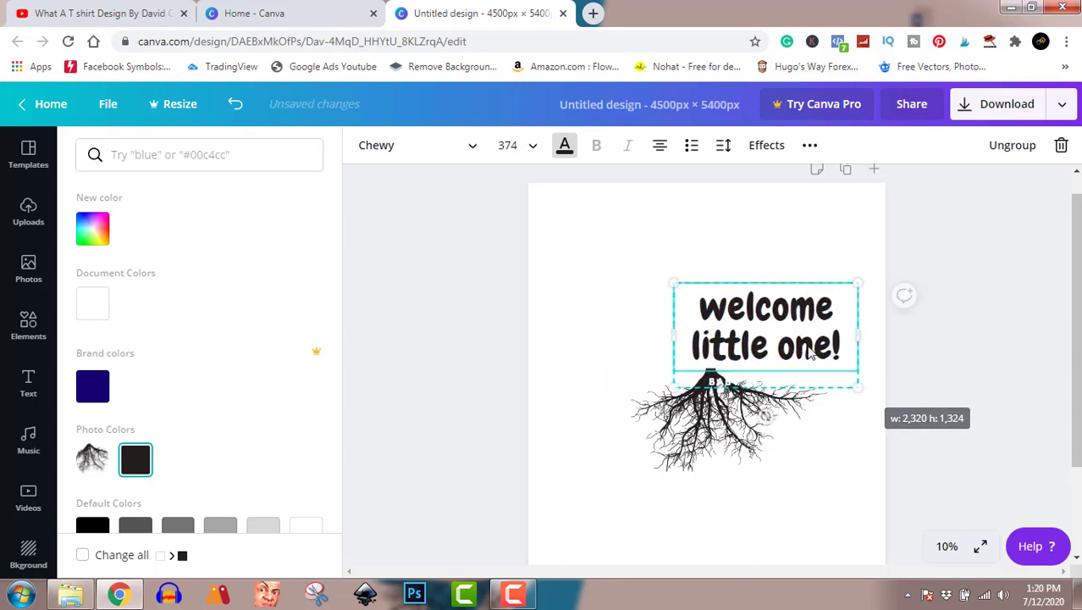
drag(798, 335, 751, 307)
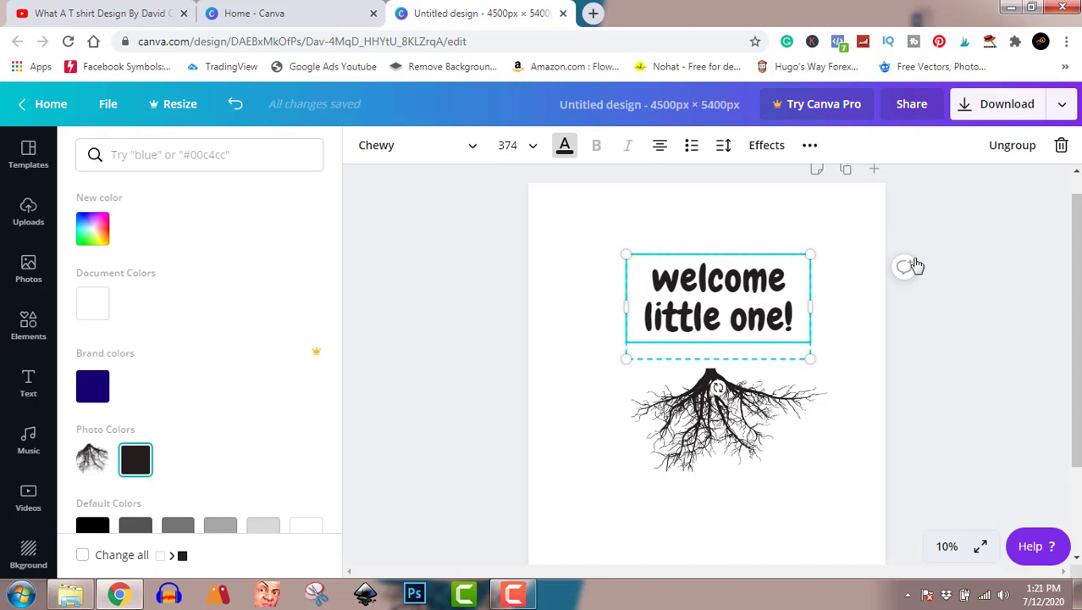
Ungroup the template, delete the subtitle box, and select all the headline text.
click(1012, 145)
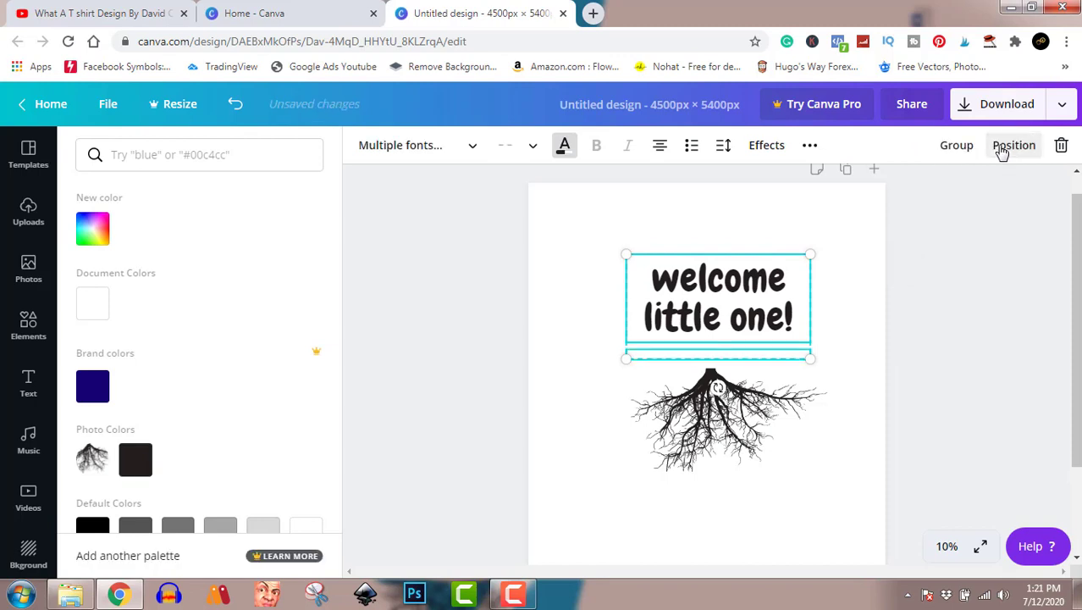
key(Escape)
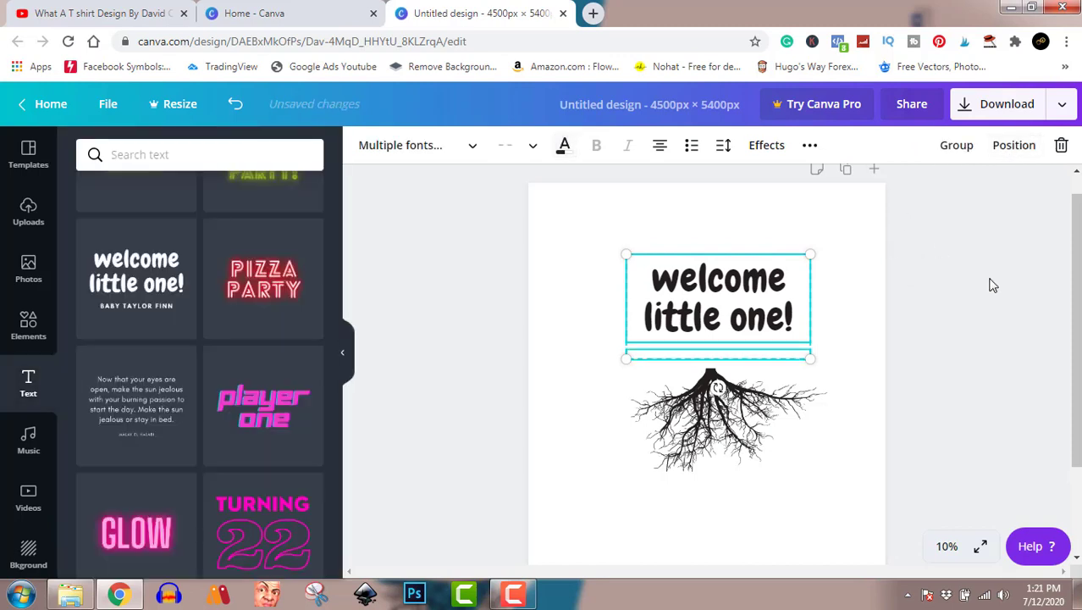
click(981, 411)
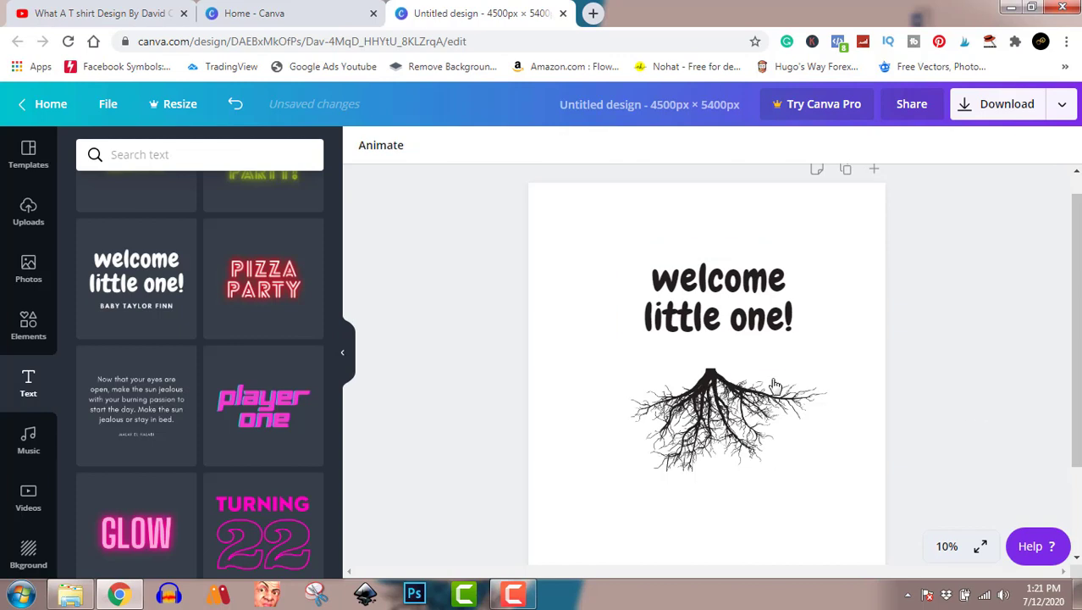
click(725, 355)
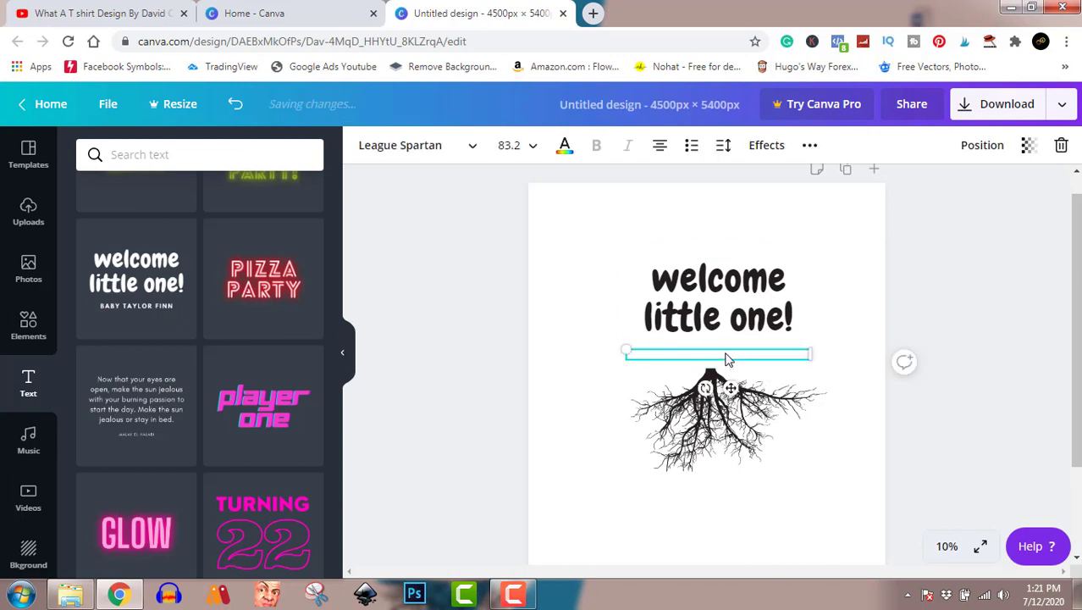
key(Delete)
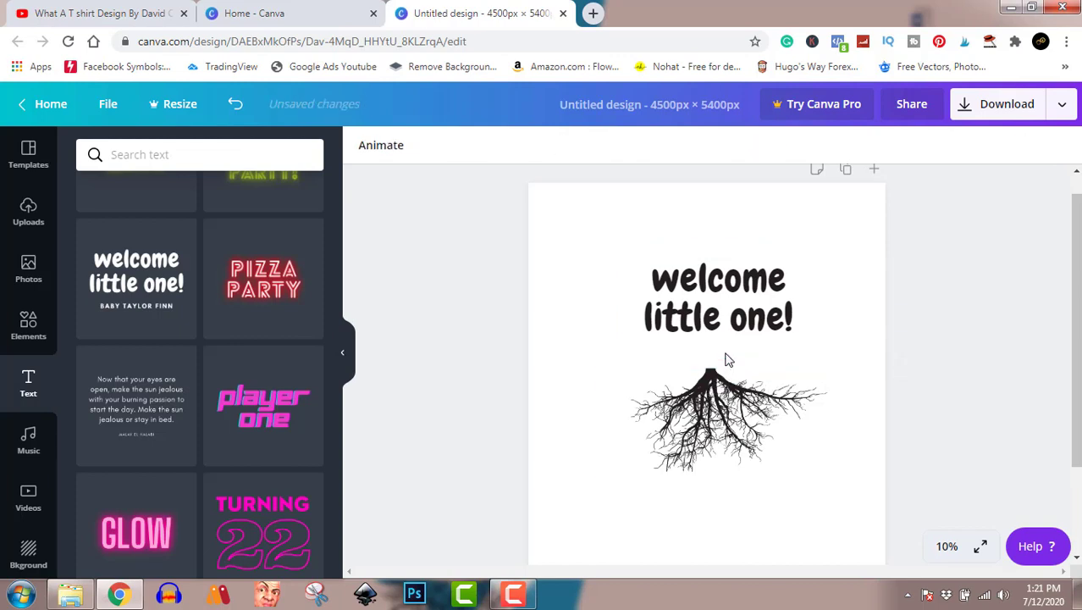
click(757, 284)
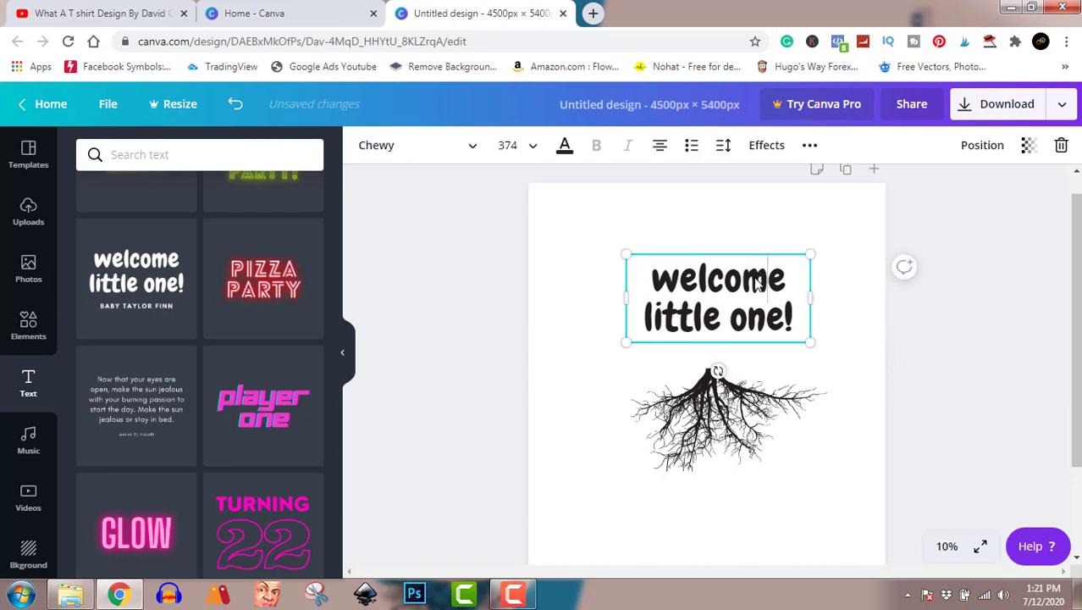
key(ctrl+a)
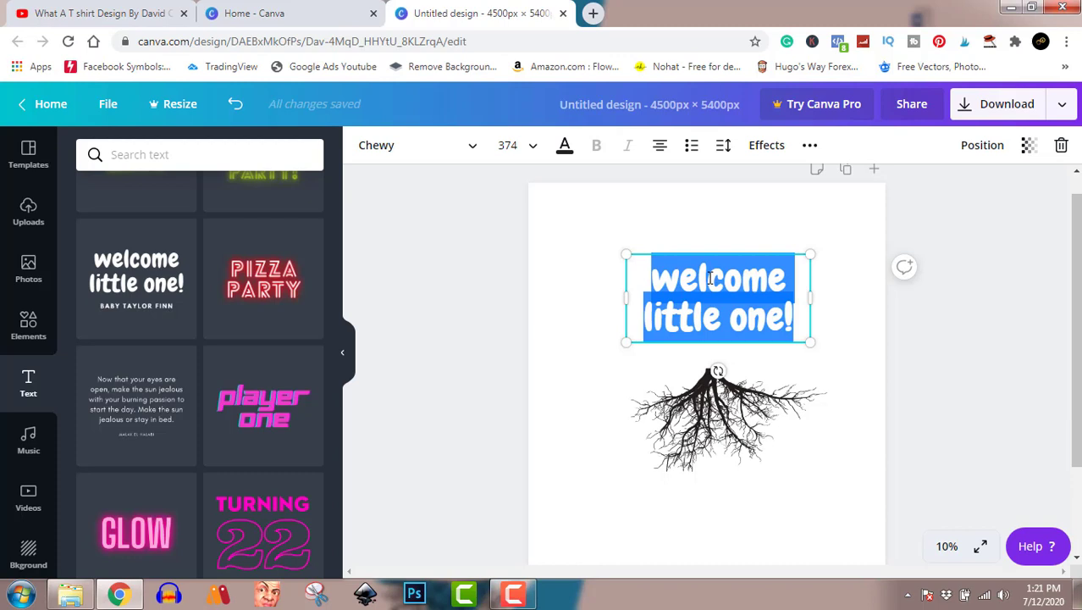
Retype the headline as 'roo ed', then centre it above the roots at size 488.
text(ro)
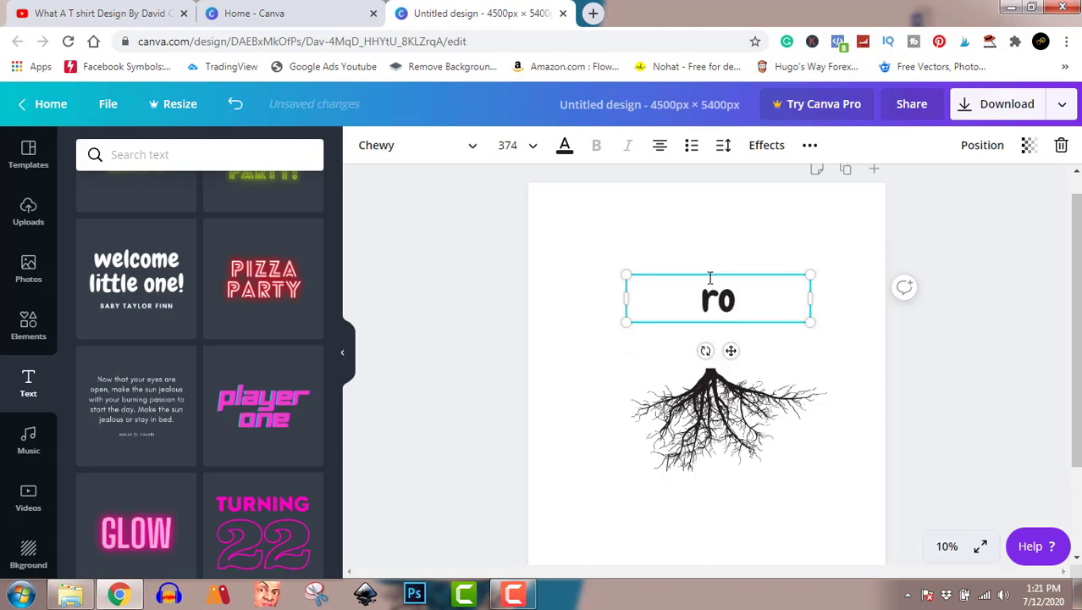
text(o ed)
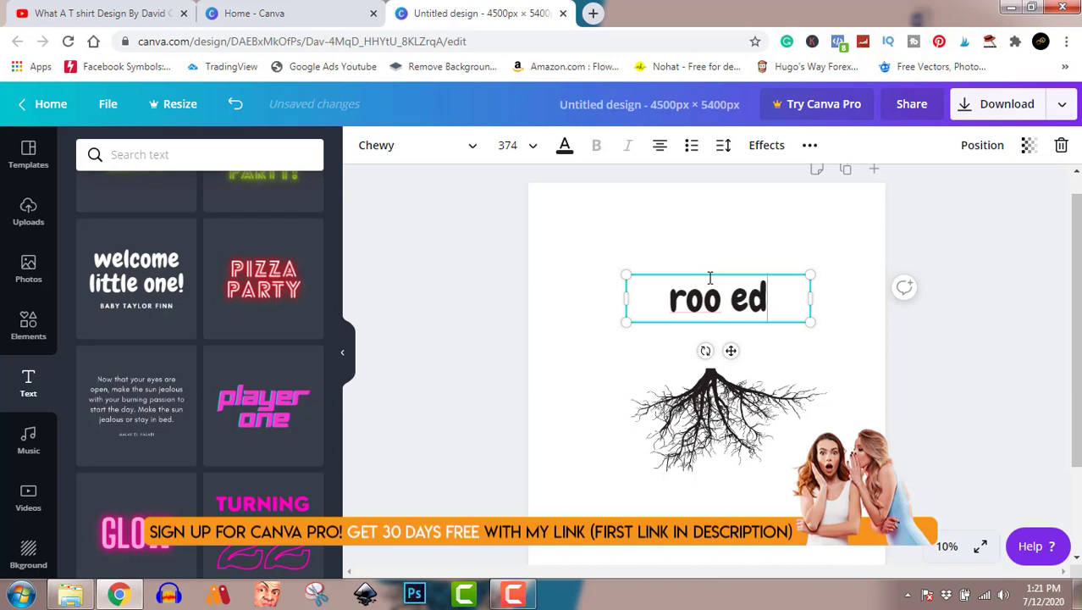
key(Left)
key(Left)
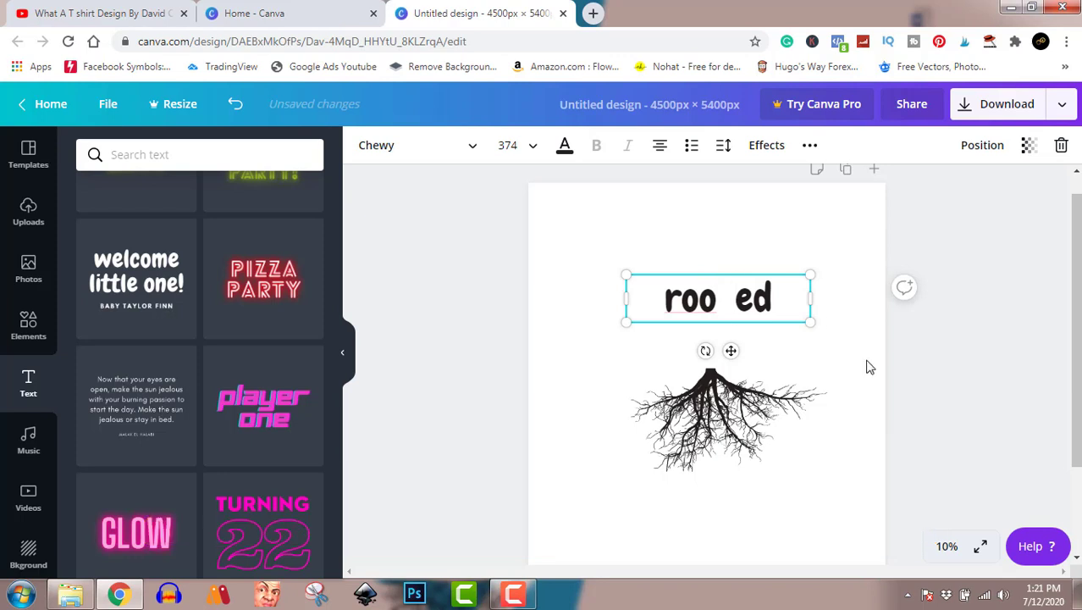
click(943, 356)
mouse_move(745, 310)
mouse_down()
mouse_move(703, 318)
mouse_move(742, 314)
mouse_move(746, 327)
mouse_up()
drag(793, 358, 751, 340)
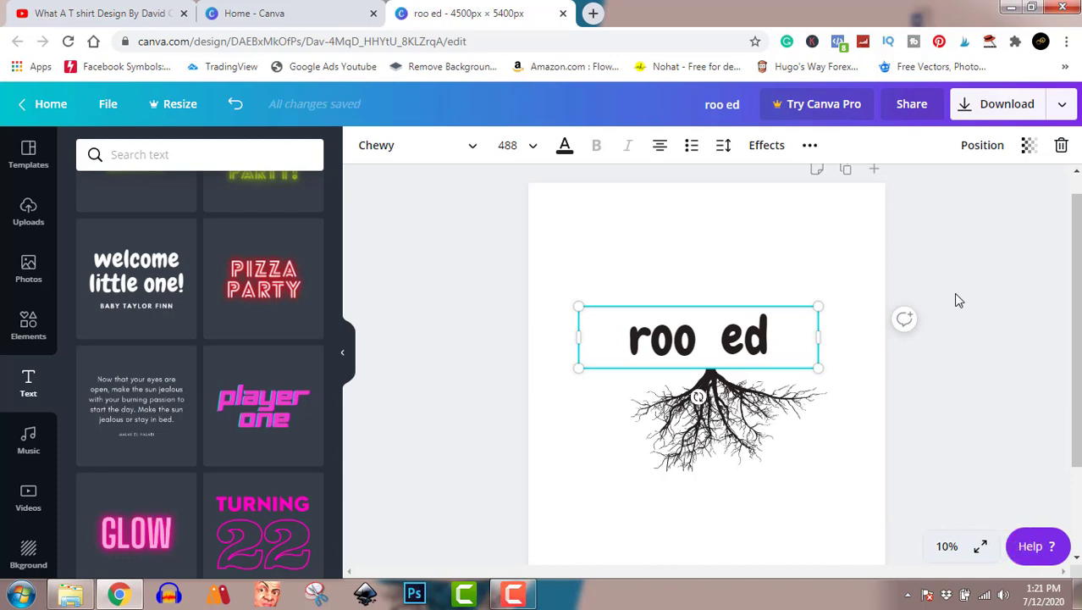
click(957, 300)
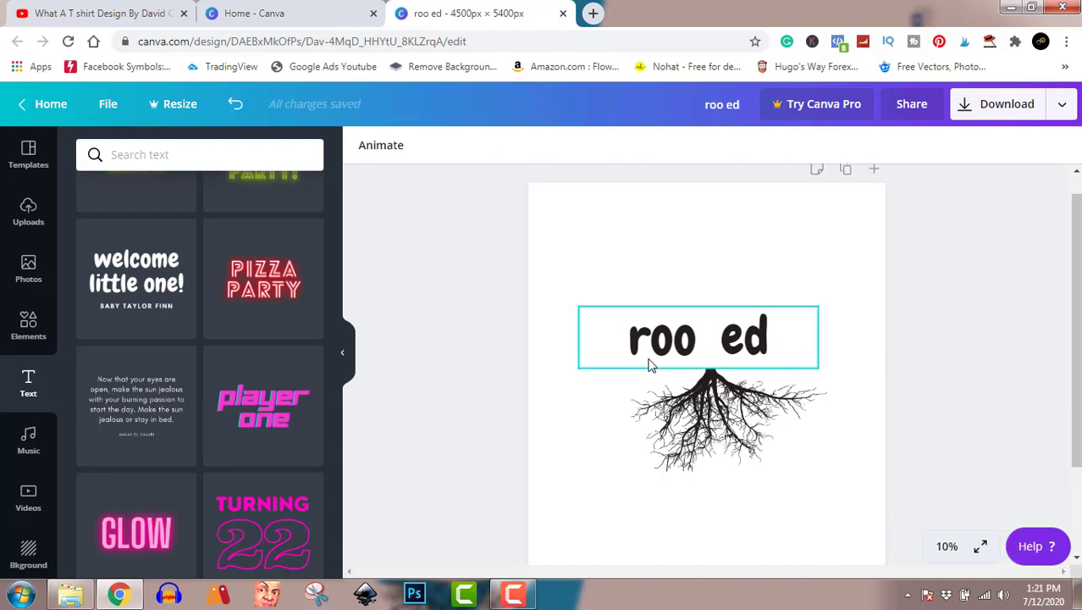
Show all Shapes in the Elements library and browse through the results.
click(28, 337)
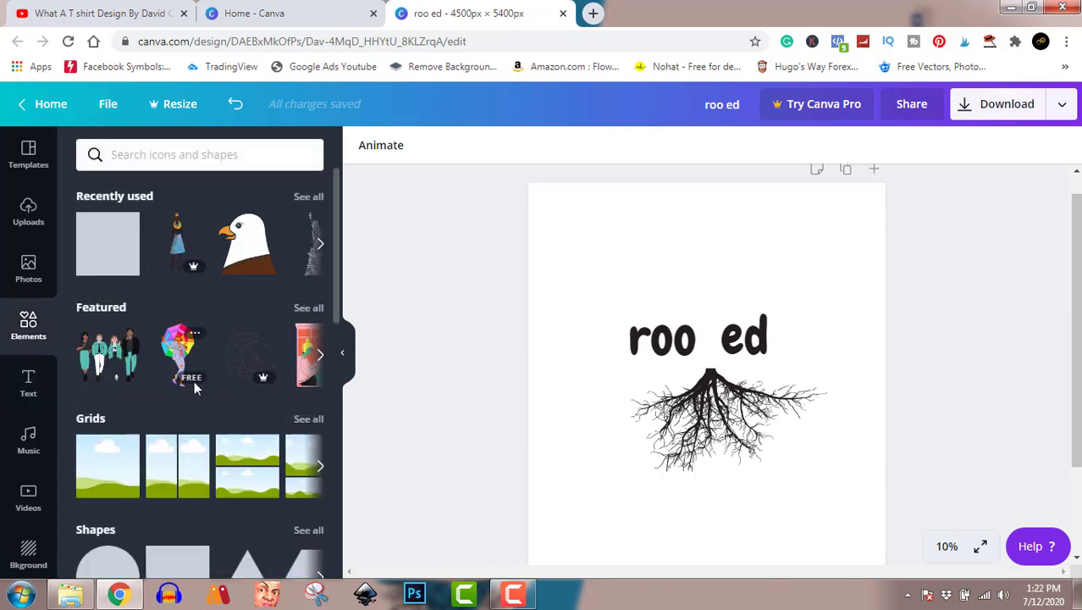
scroll(194, 388, down, 3)
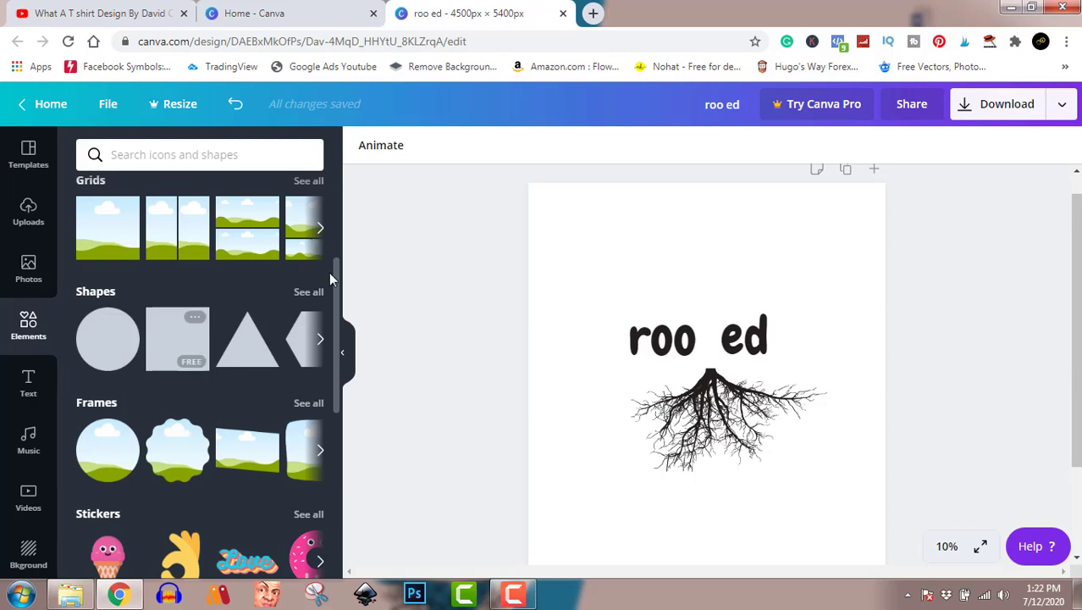
click(308, 291)
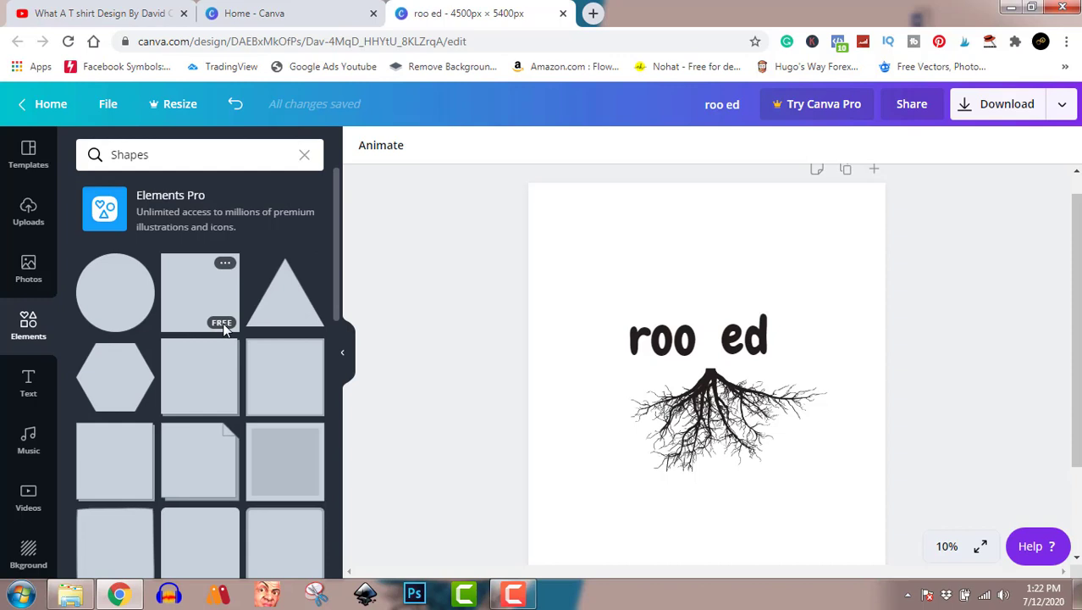
scroll(225, 329, down, 1)
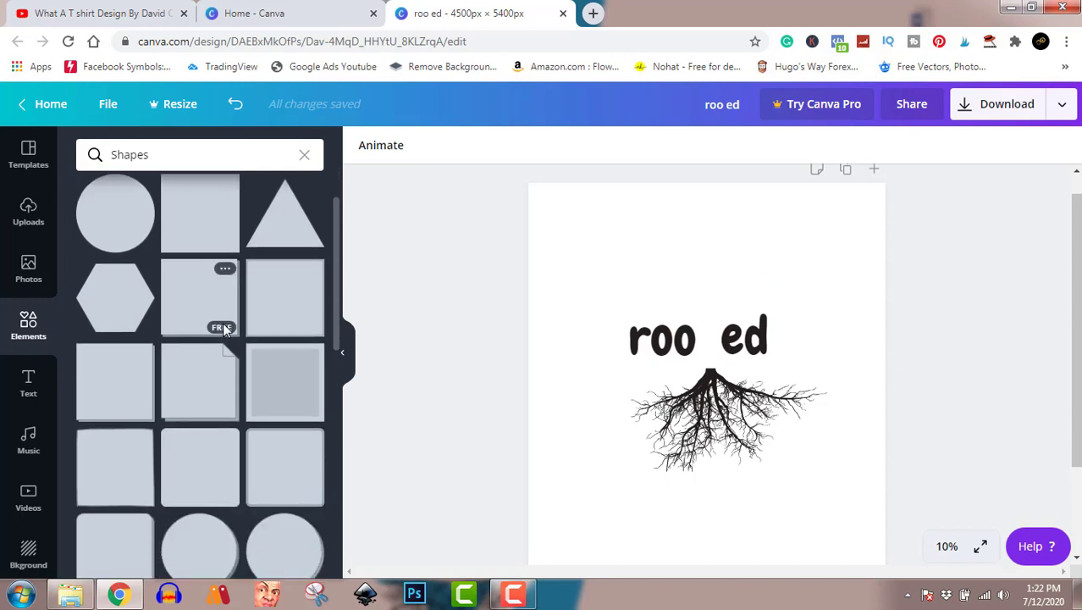
scroll(223, 327, down, 3)
scroll(225, 329, down, 3)
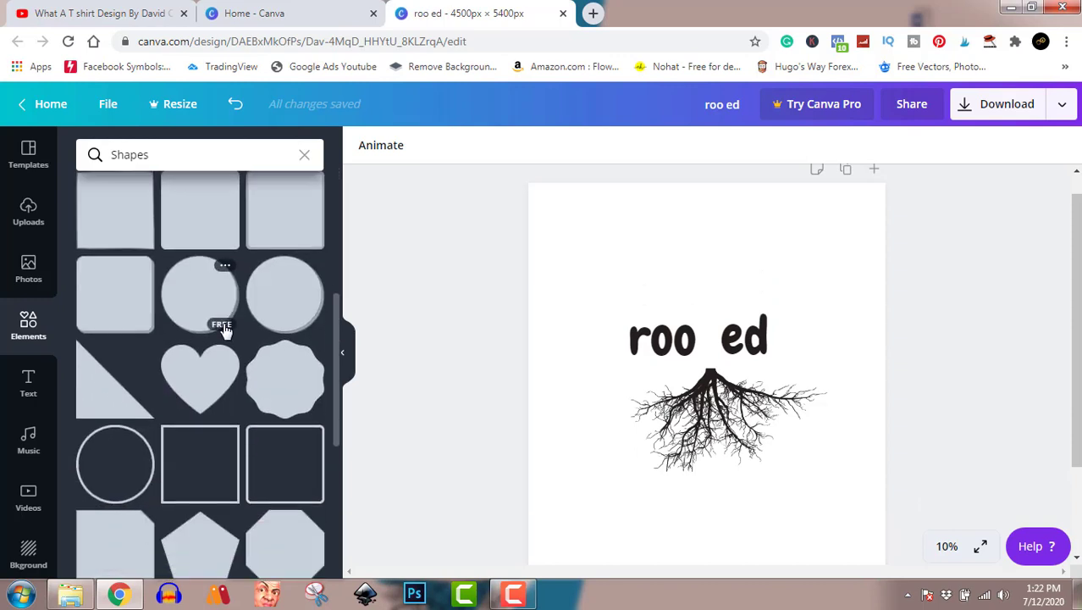
scroll(224, 329, down, 6)
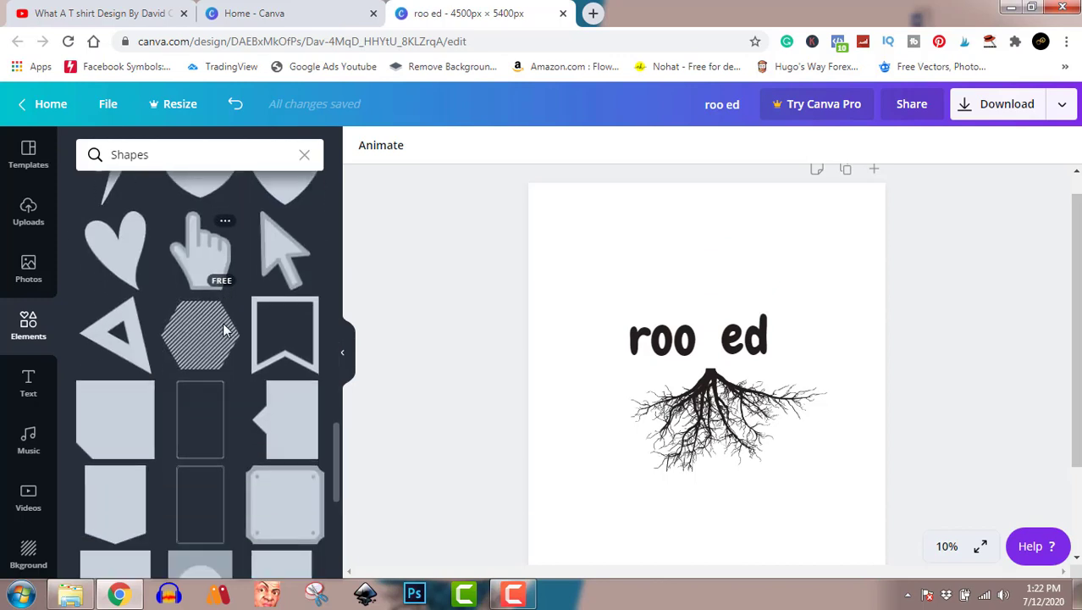
scroll(225, 329, down, 3)
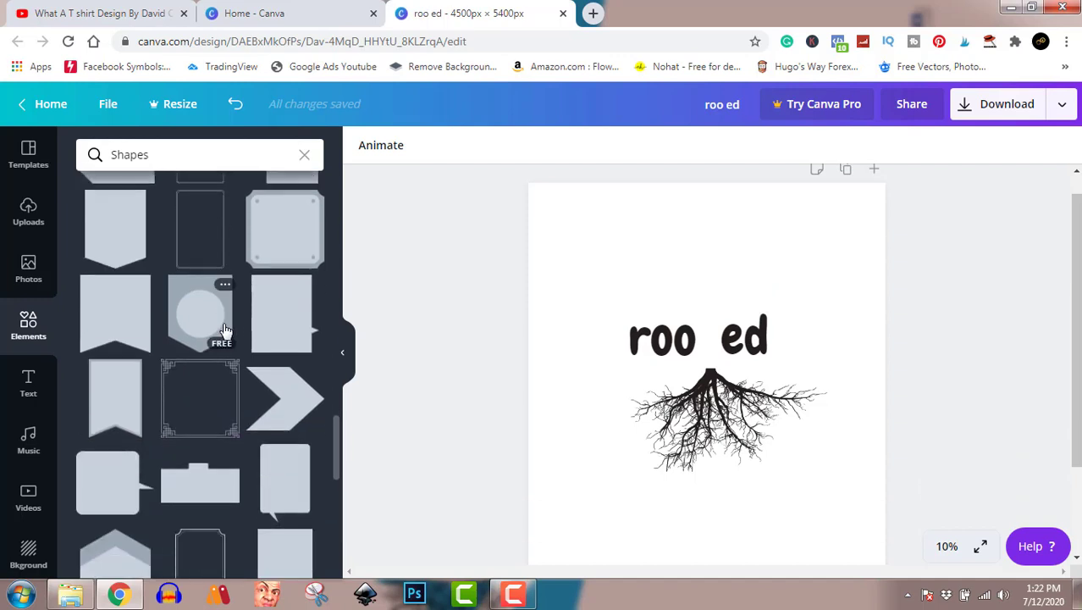
scroll(225, 329, down, 2)
scroll(227, 339, down, 2)
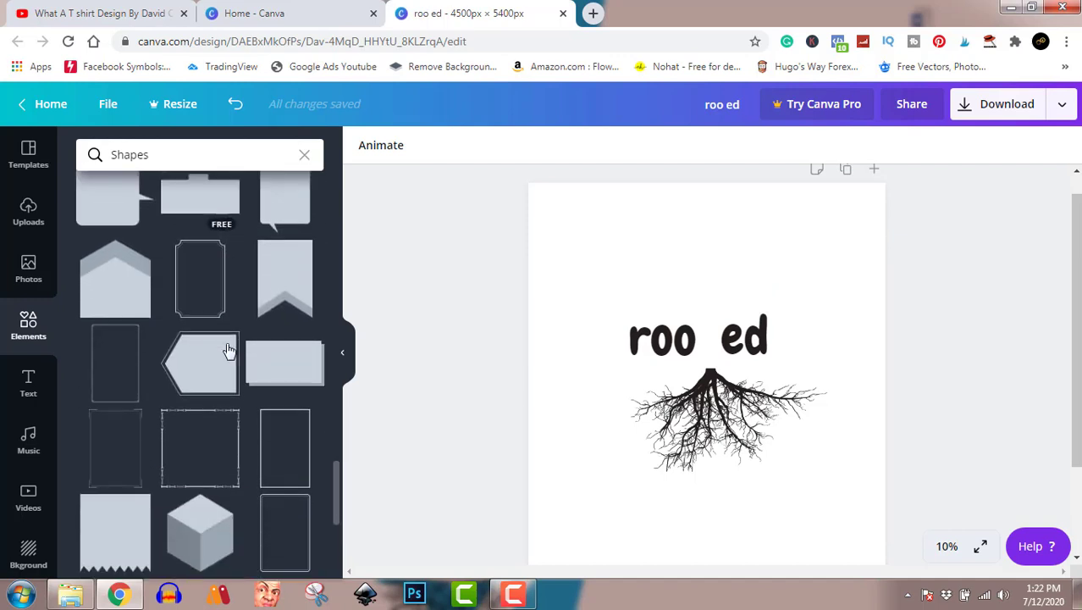
scroll(227, 349, down, 6)
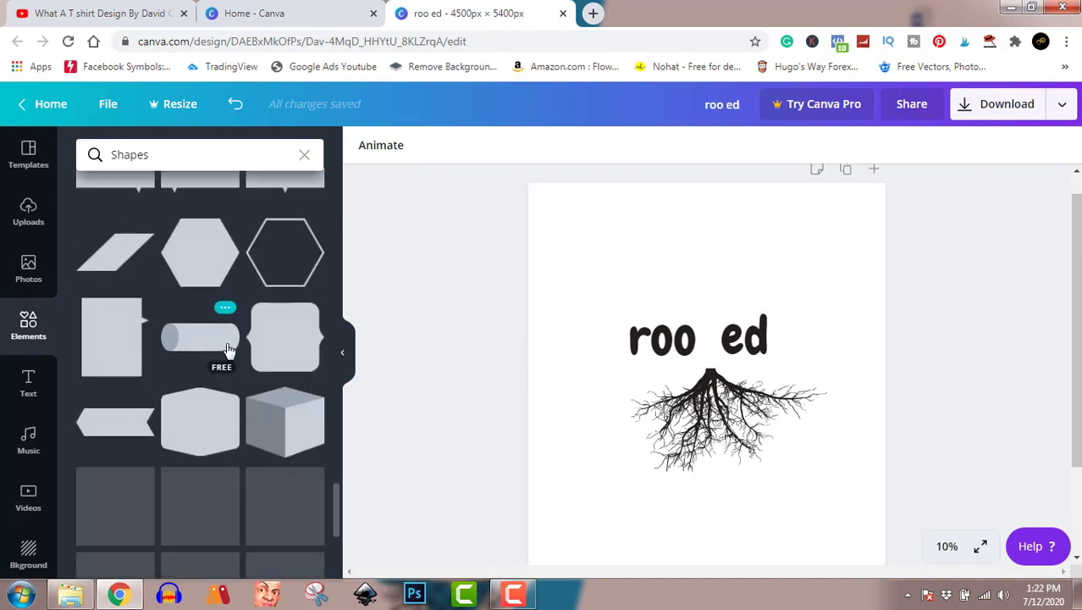
scroll(227, 349, down, 5)
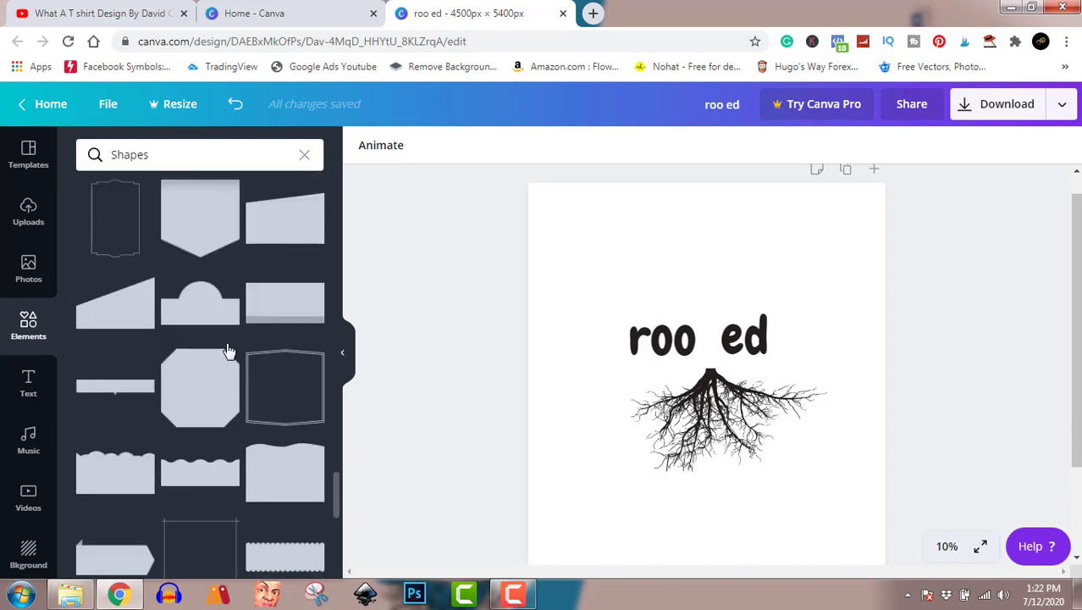
scroll(227, 349, down, 5)
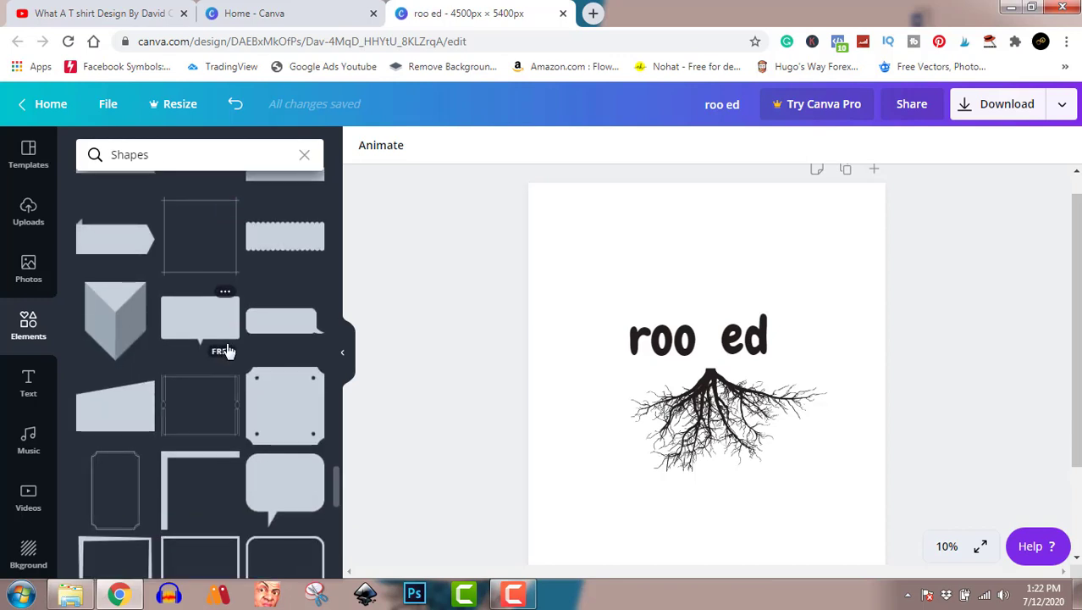
scroll(227, 351, down, 6)
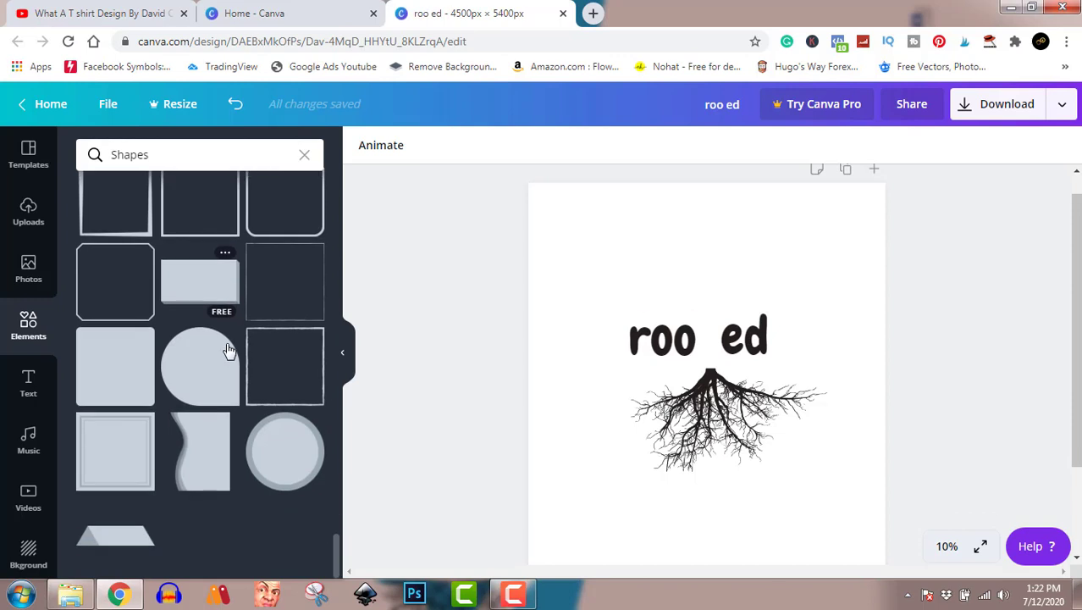
scroll(227, 350, down, 5)
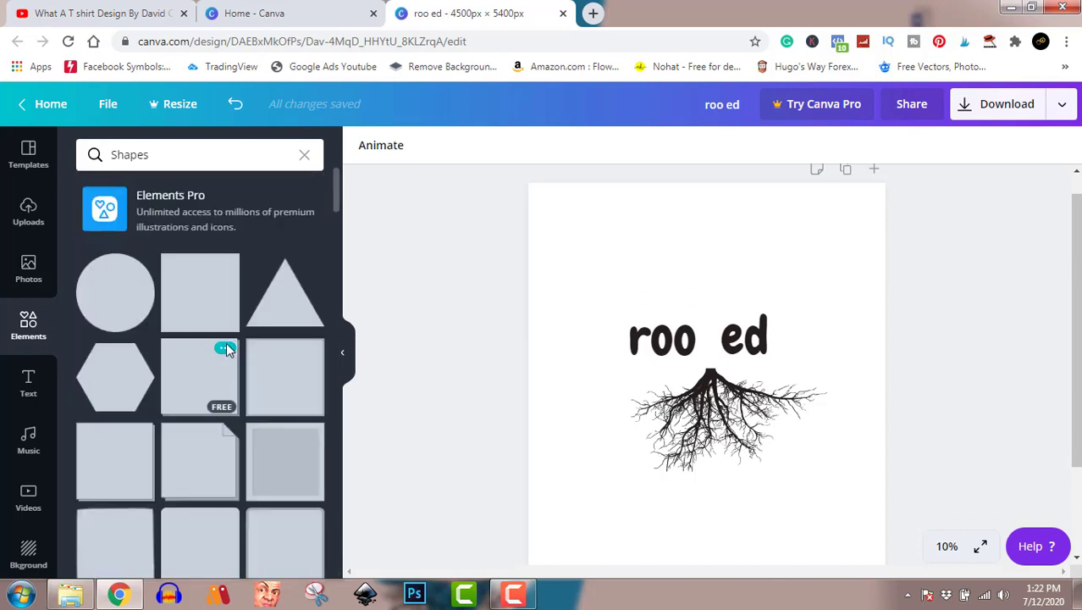
Turn a square into a thin black vertical bar and place it in the 'roo ed' gap.
click(206, 302)
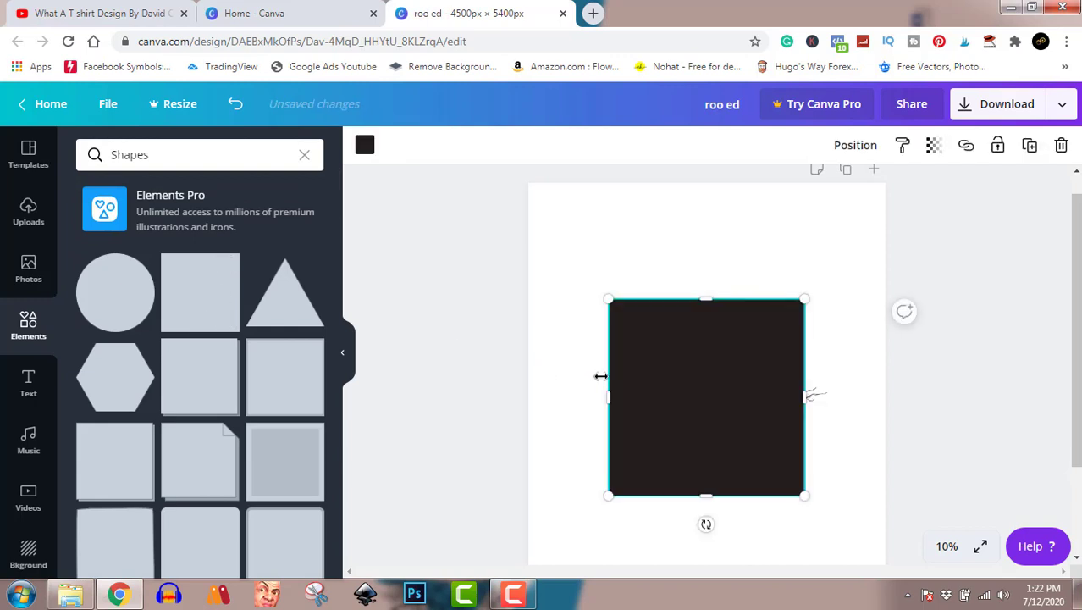
drag(626, 393, 802, 410)
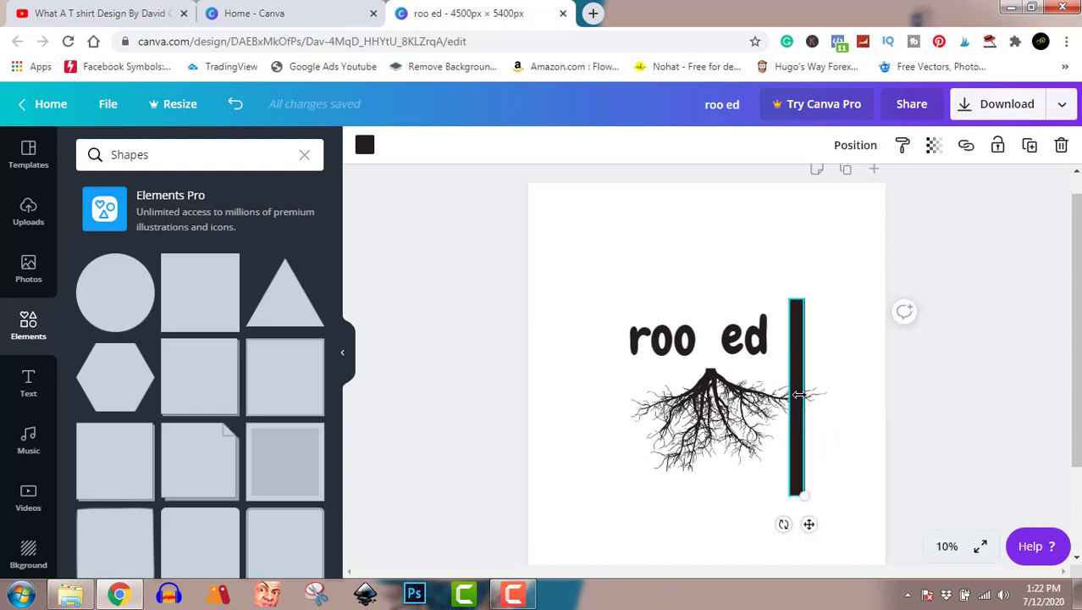
click(799, 394)
drag(795, 496, 796, 385)
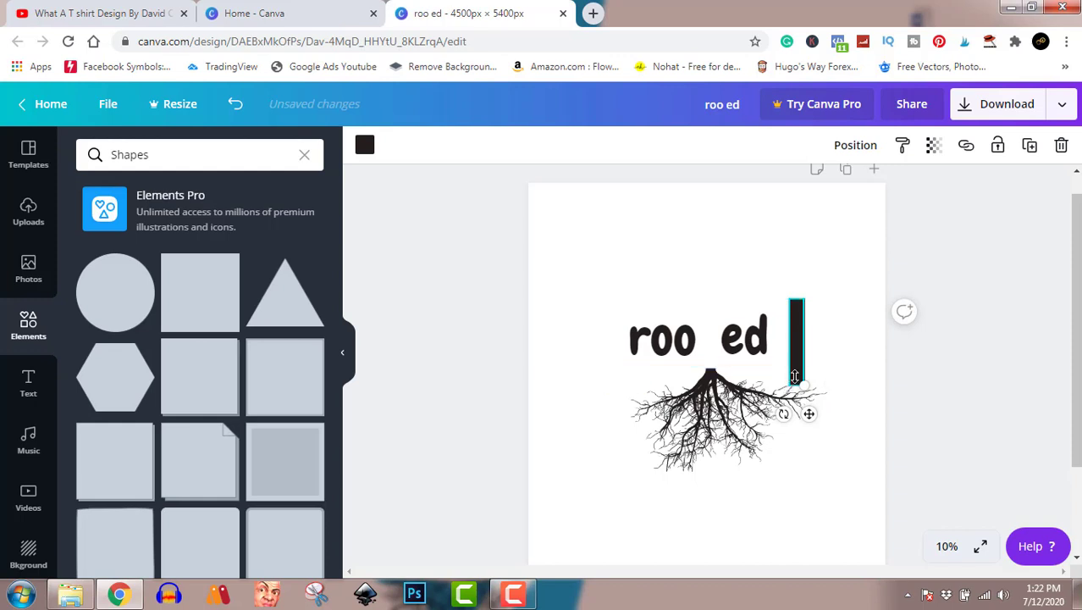
drag(797, 385, 797, 391)
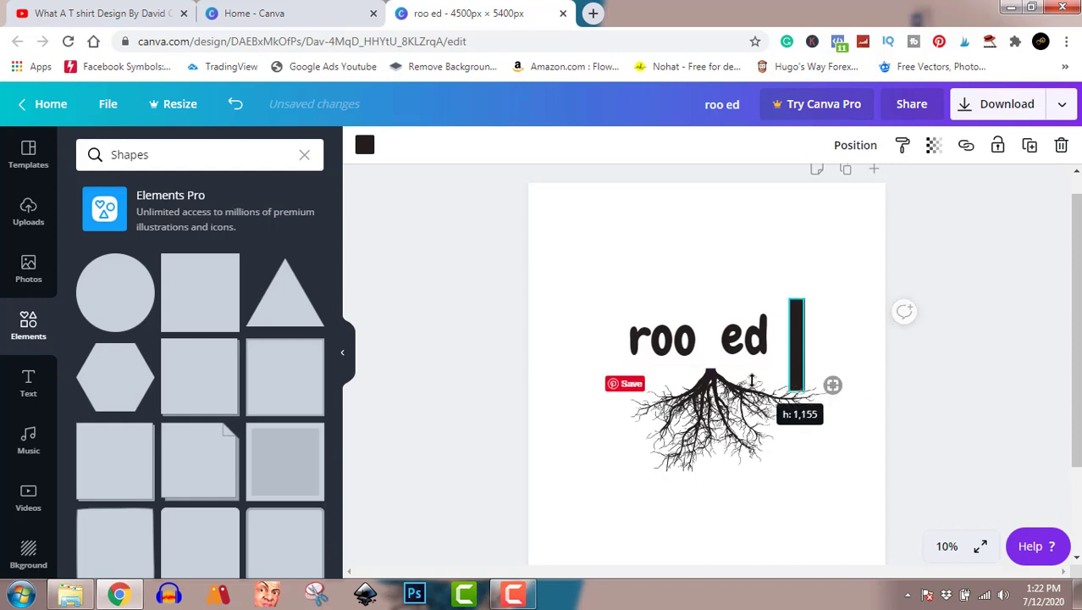
click(911, 375)
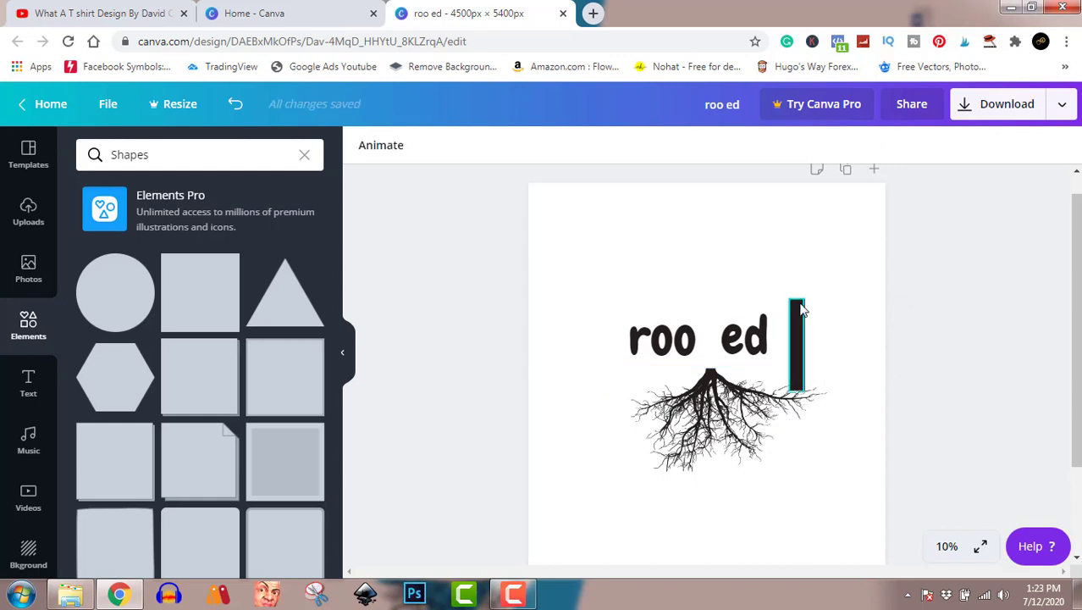
drag(801, 307, 714, 294)
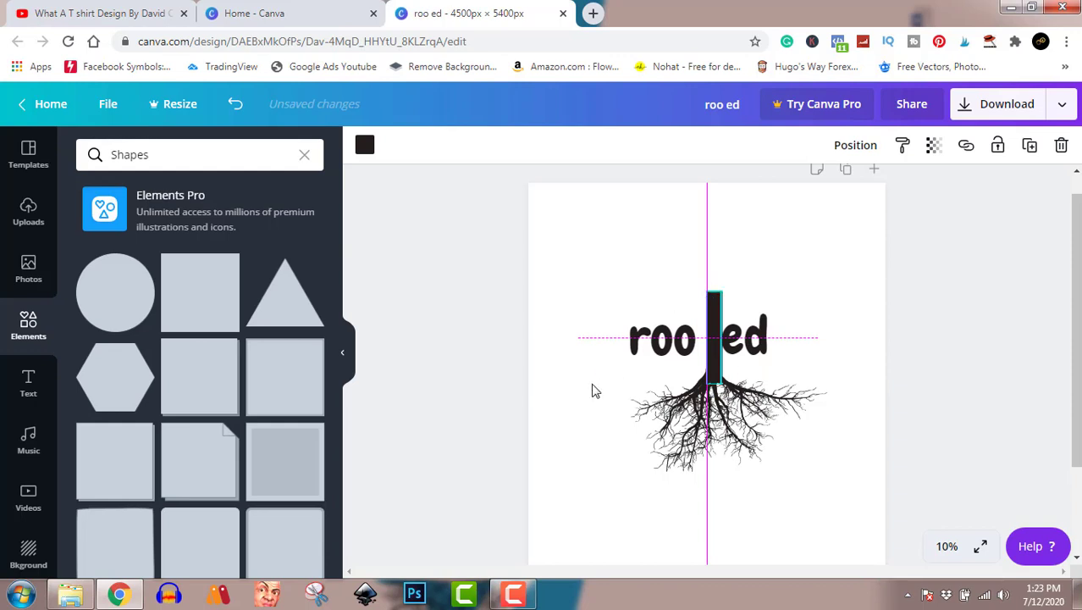
key(Left)
key(Left)
key(Left)
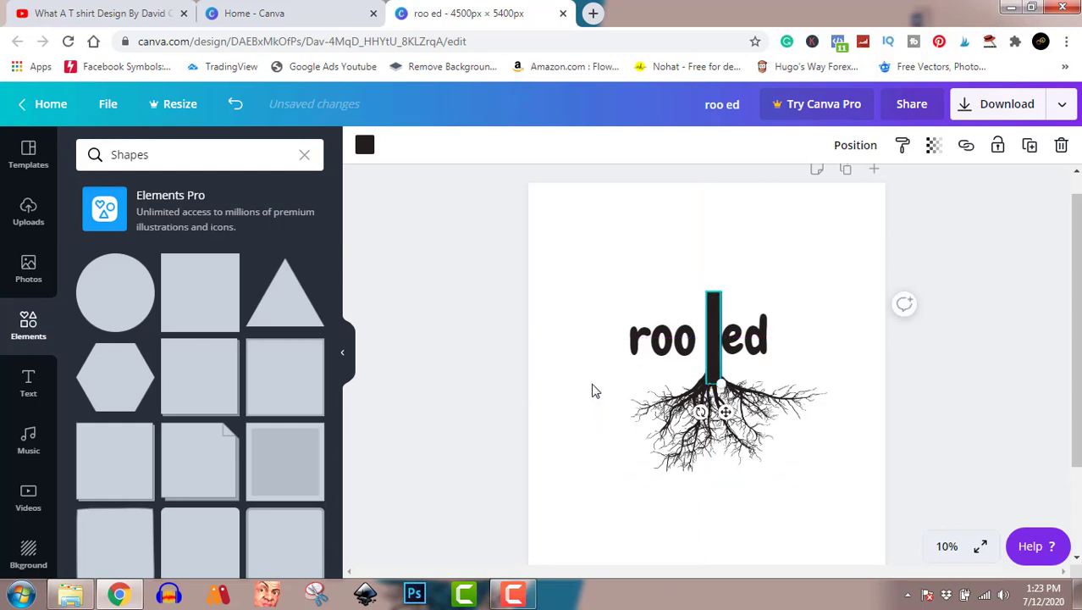
key(Left)
key(Left)
key(Left)
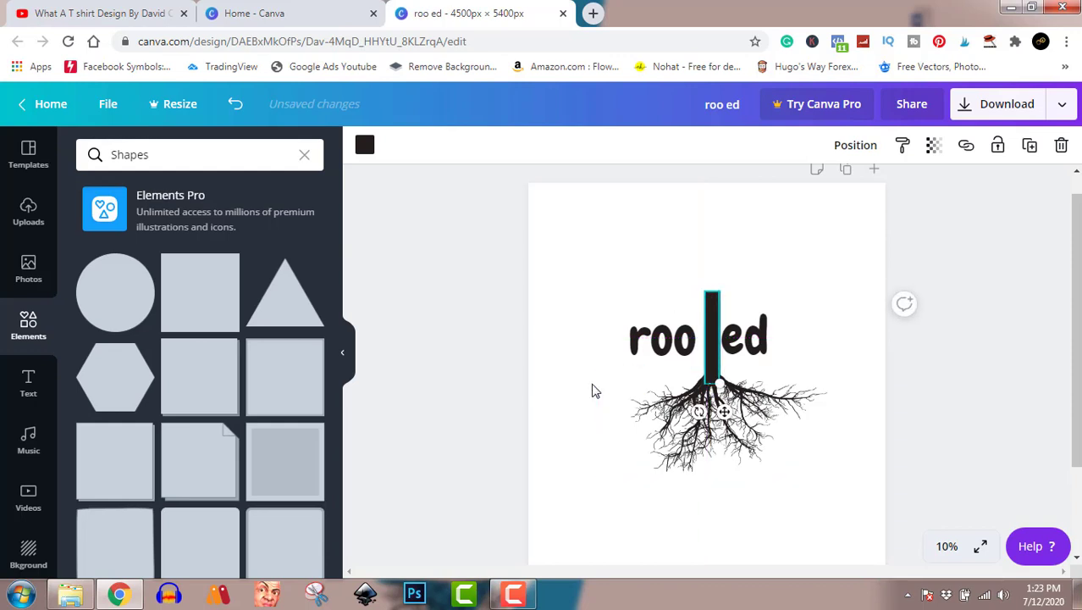
key(Up)
key(Up)
key(Up)
key(Up)
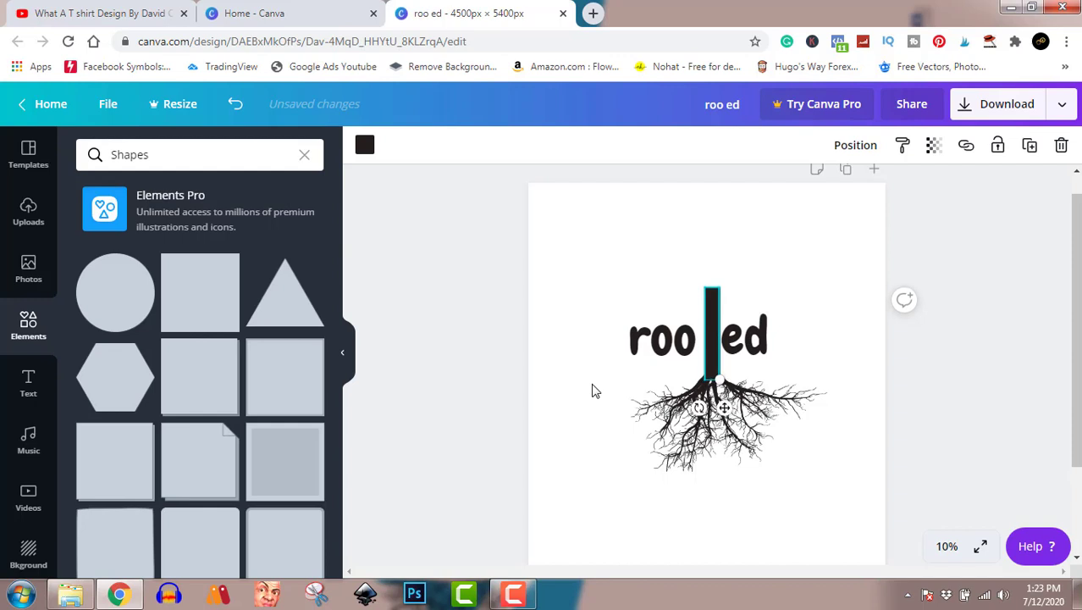
click(1000, 356)
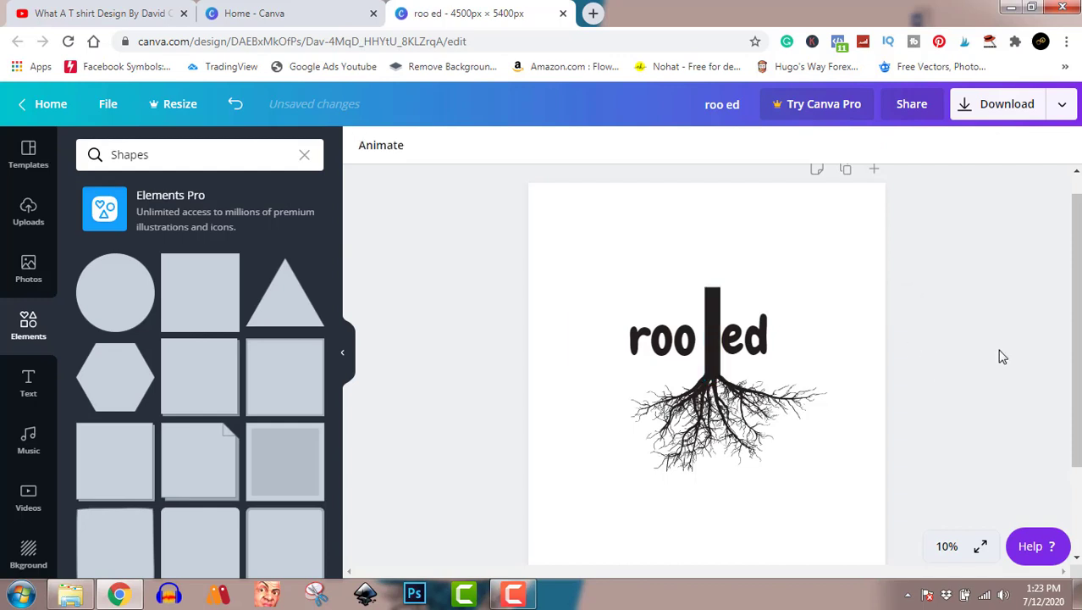
Fine-tune alignment: nudge 'roo ed' up and right, and raise the stem bar slightly.
click(712, 339)
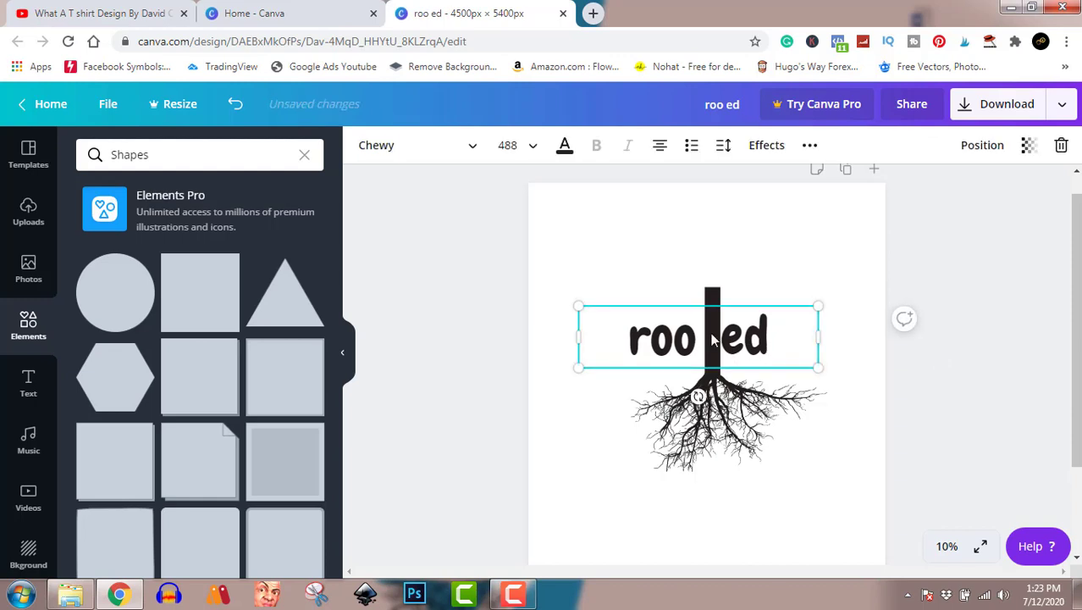
key(shift+Up)
key(shift+Up)
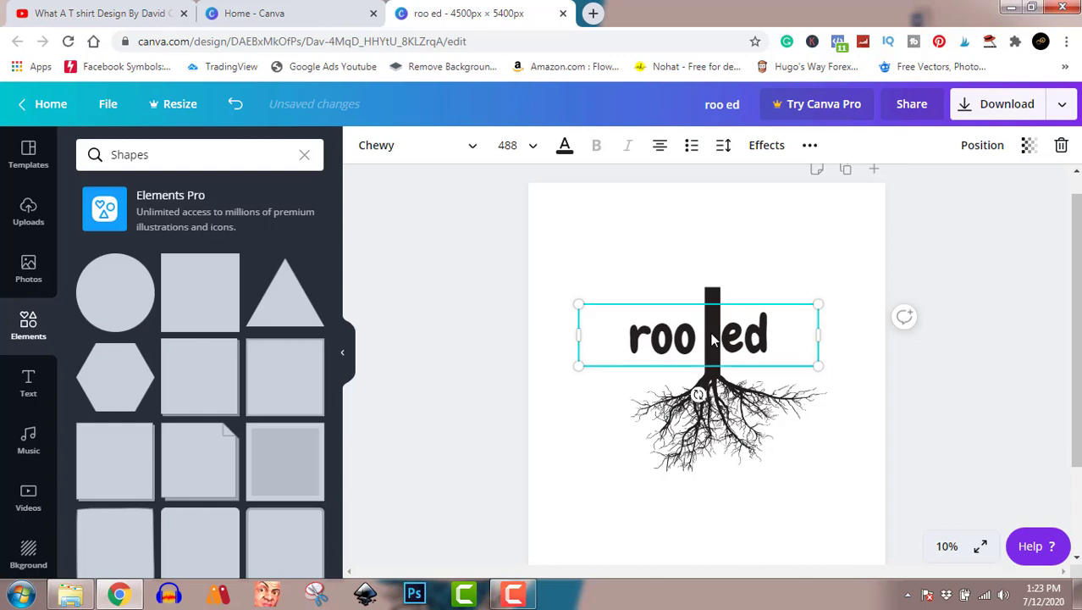
click(972, 410)
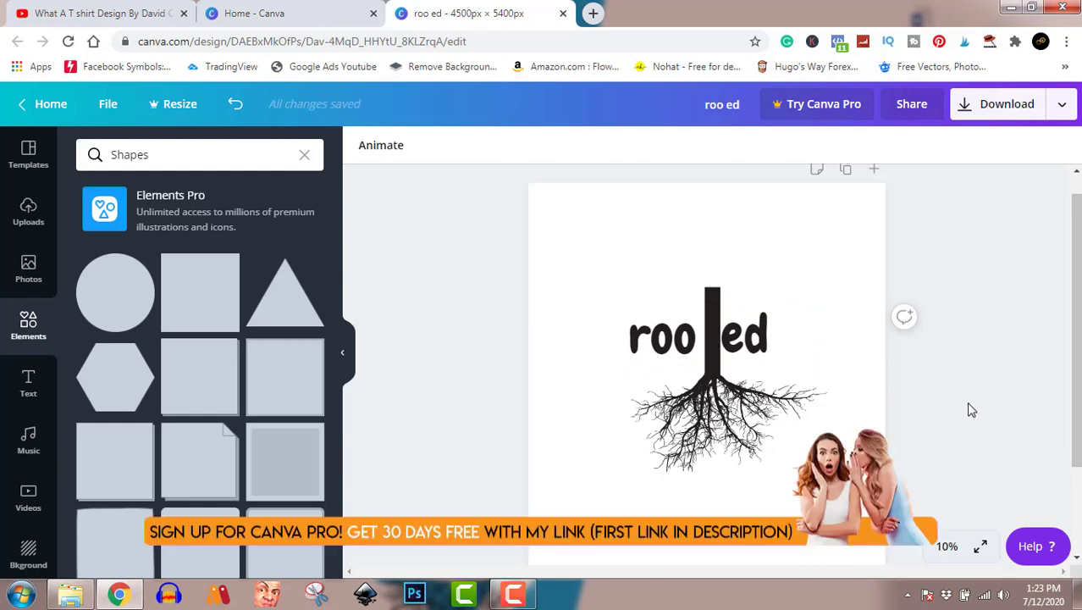
click(714, 295)
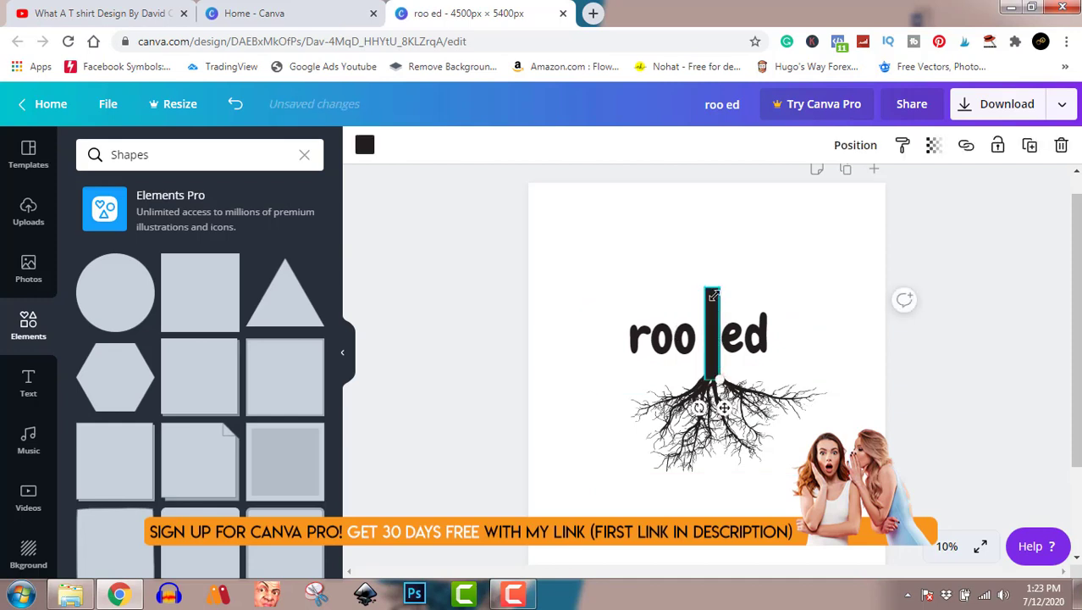
drag(714, 296, 714, 292)
click(990, 366)
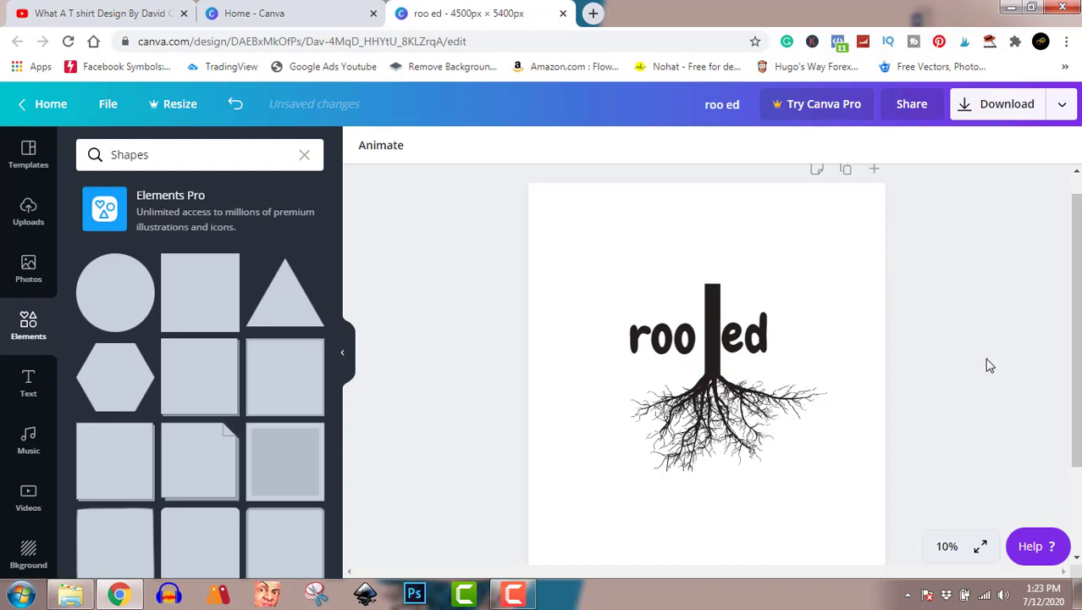
click(771, 334)
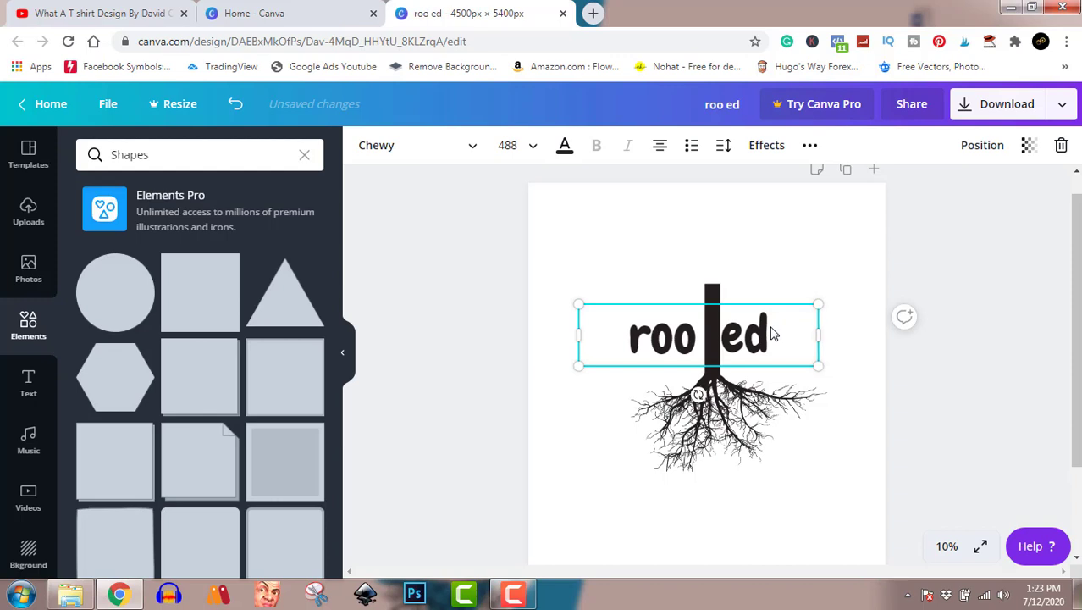
key(Right)
key(Right)
key(Right)
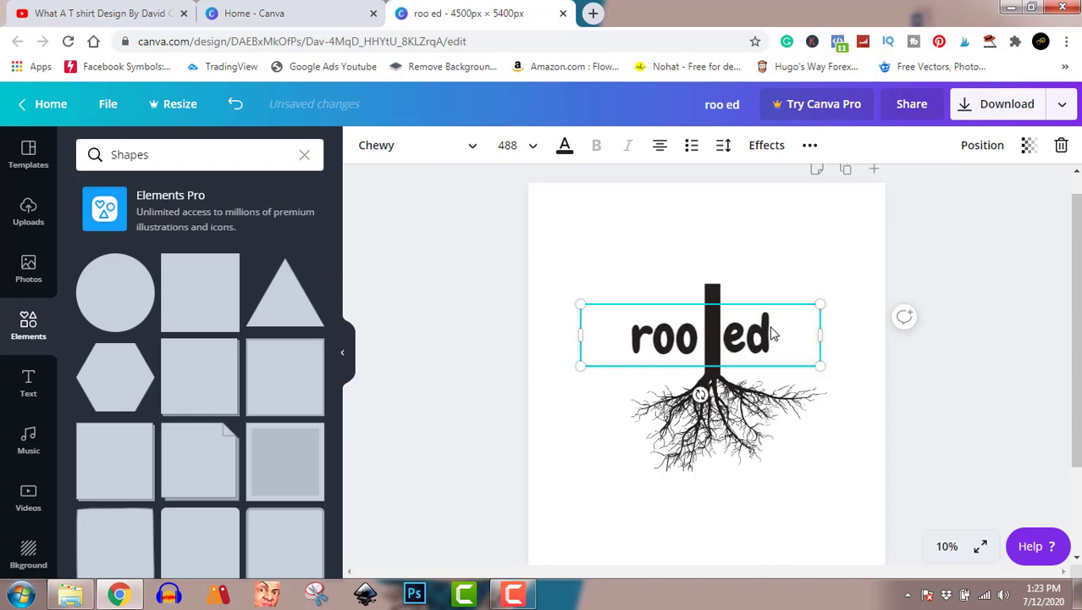
key(Right)
key(Right)
key(Right)
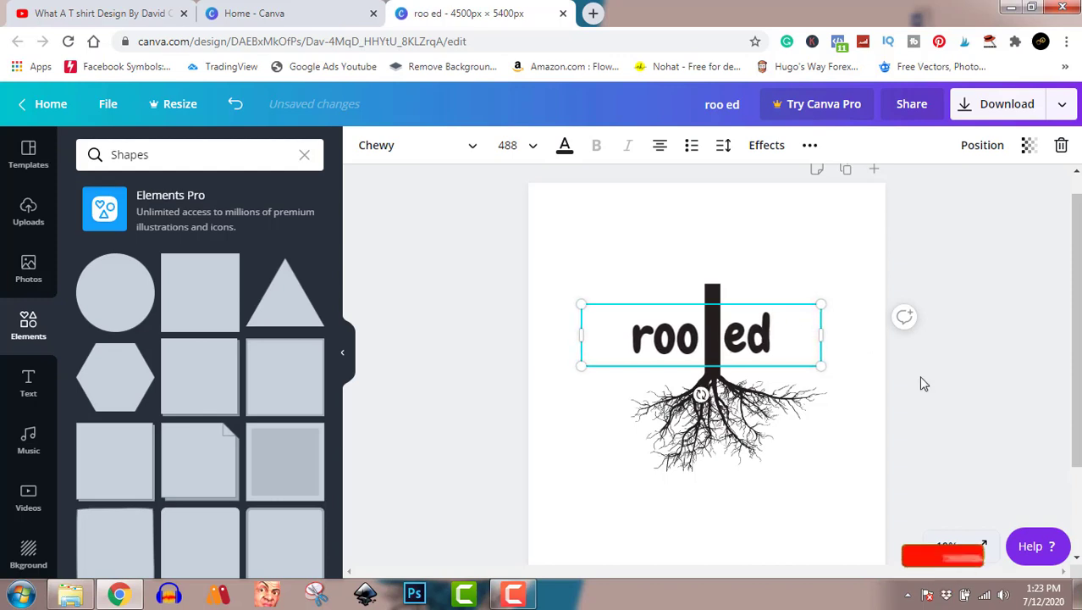
click(969, 423)
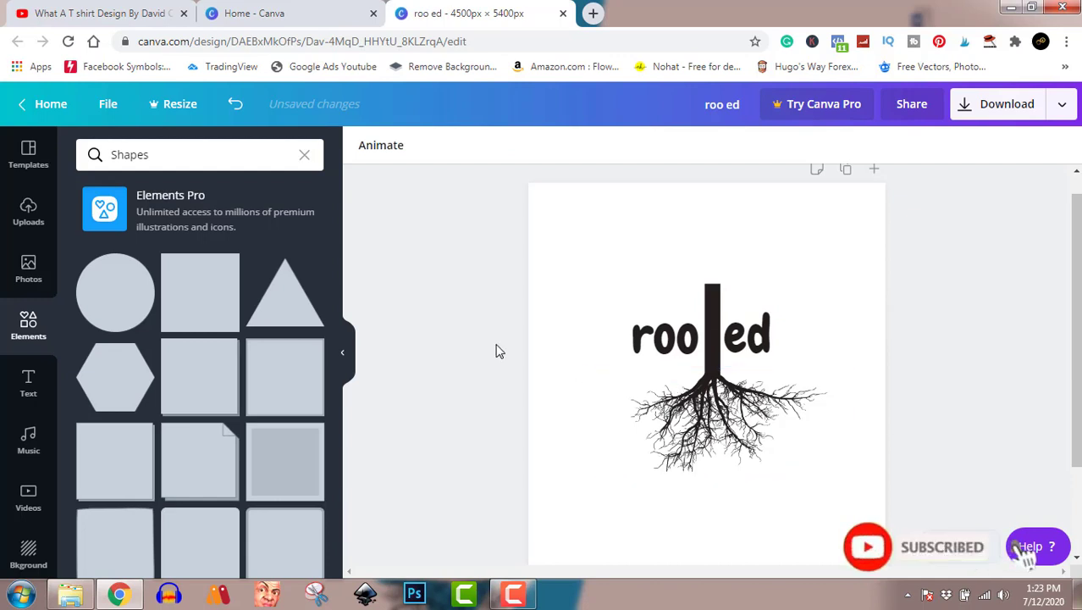
Add a second square flattened into a horizontal crossbar, turning the t into a cross.
click(210, 301)
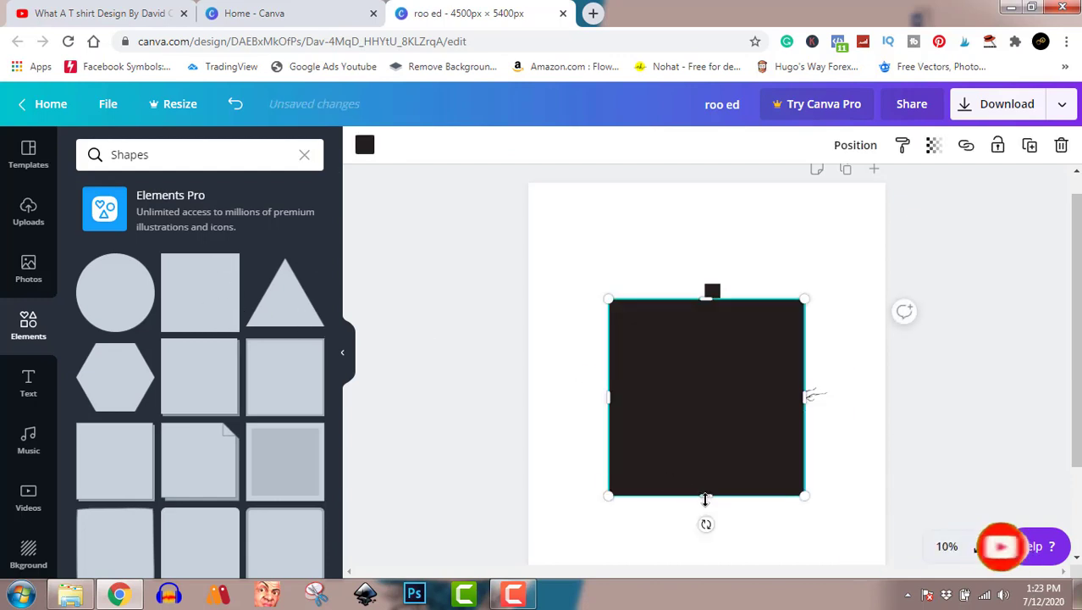
drag(705, 499, 721, 309)
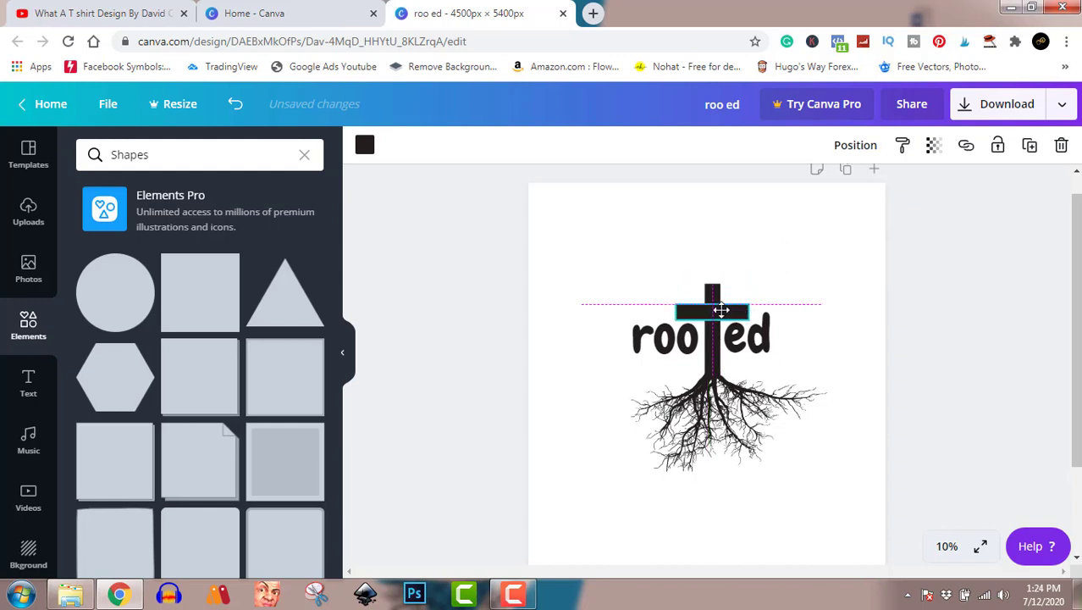
click(991, 403)
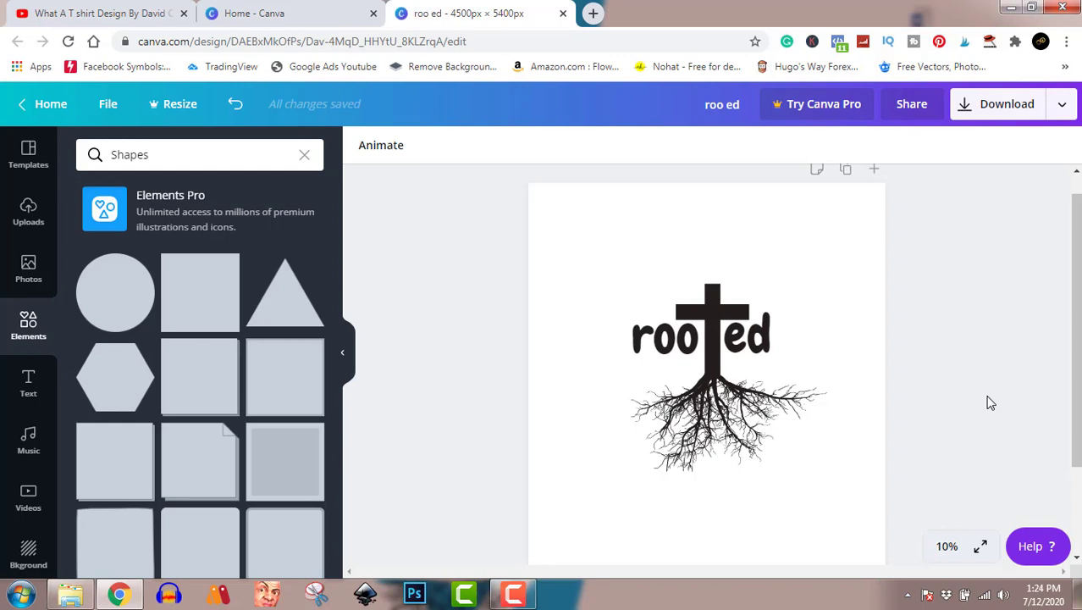
Duplicate 'rooted' just below, retype the copy as 'IN CHRIST', and shrink it to size 266.
click(760, 348)
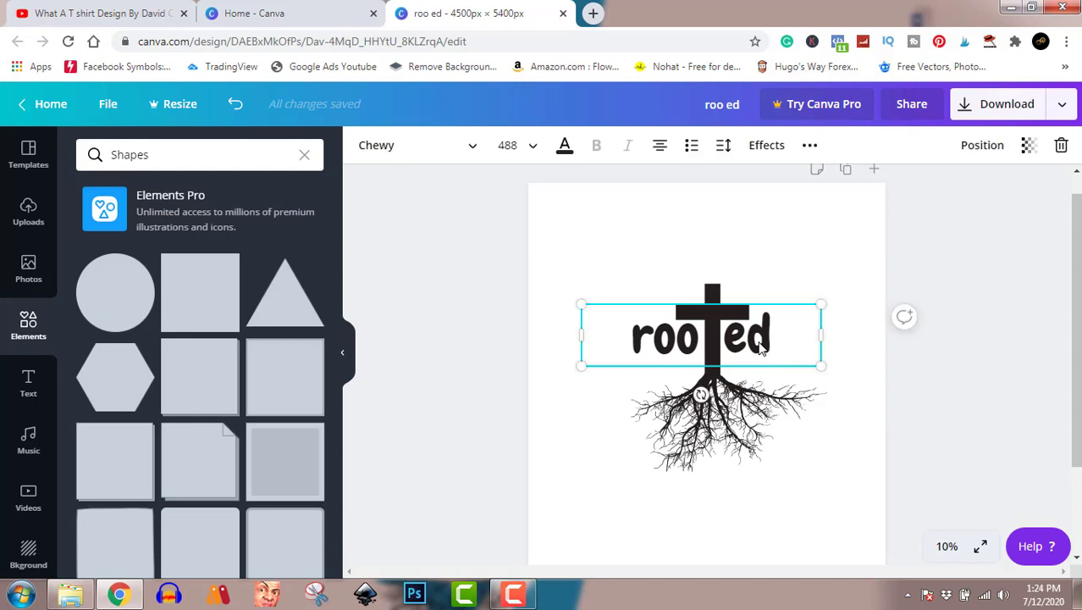
drag(759, 373, 760, 381)
double_click(760, 380)
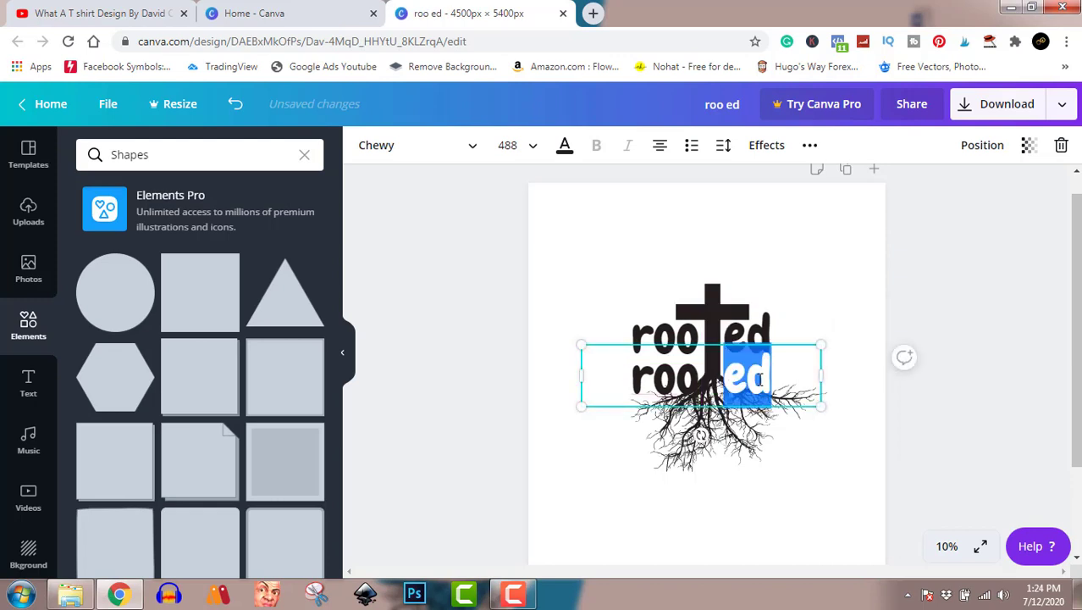
key(ctrl+a)
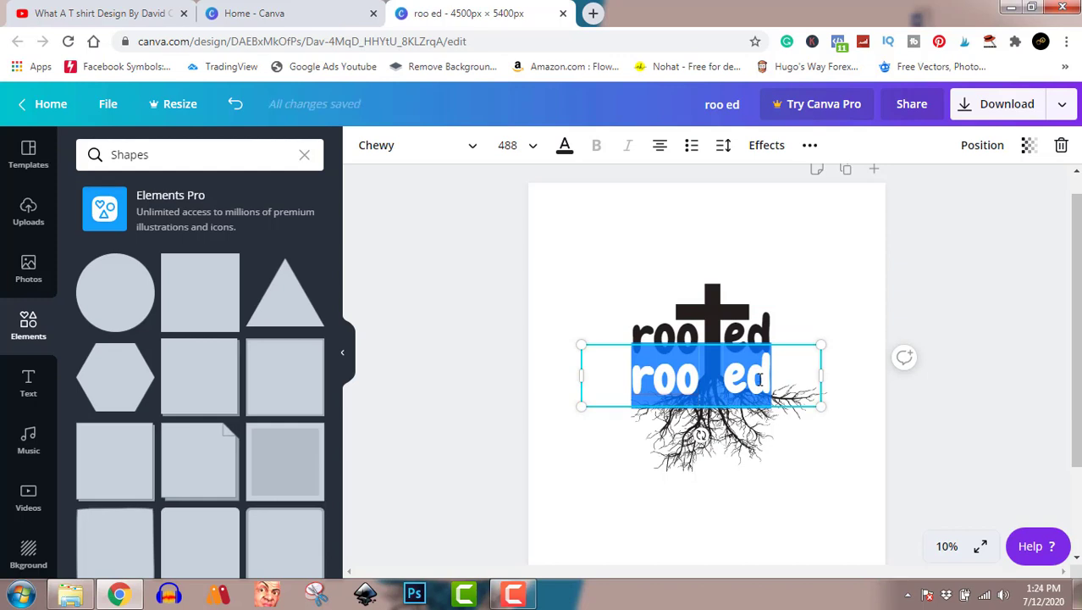
key(BackSpace)
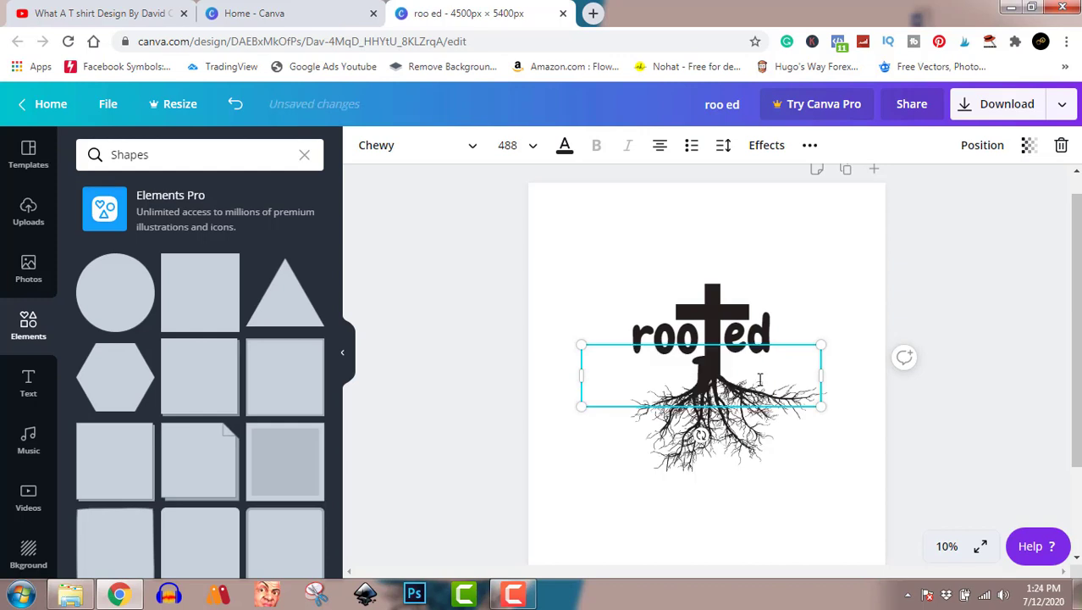
text(I)
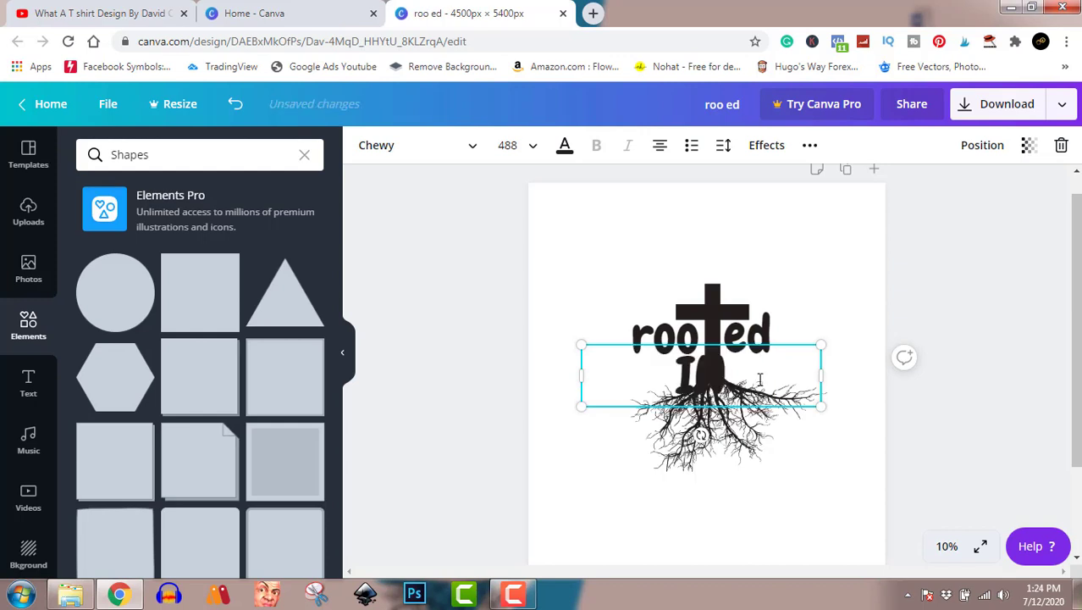
text(N CH)
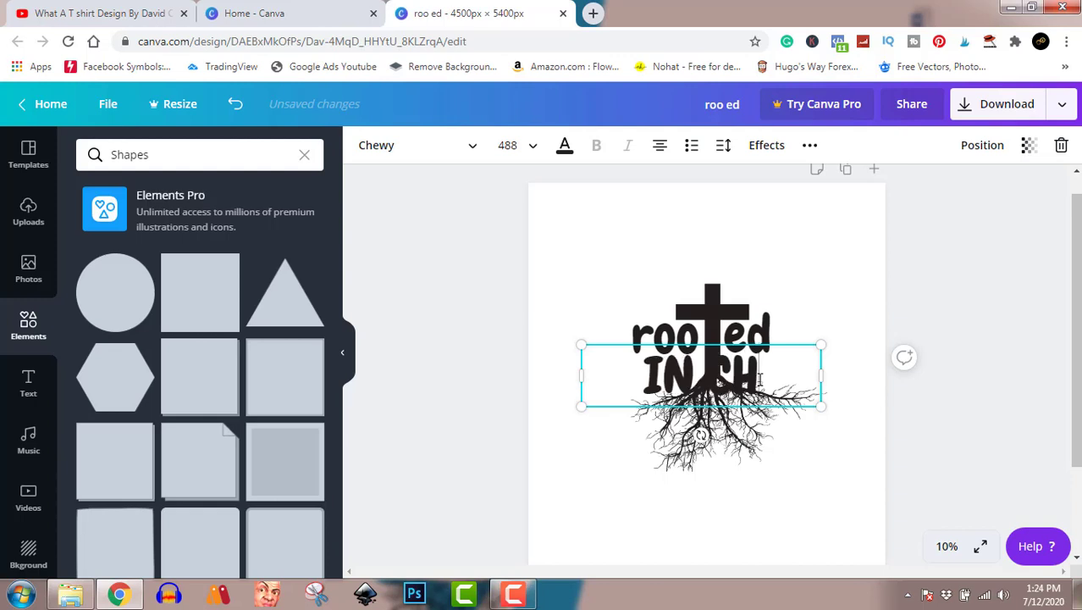
text(RIST)
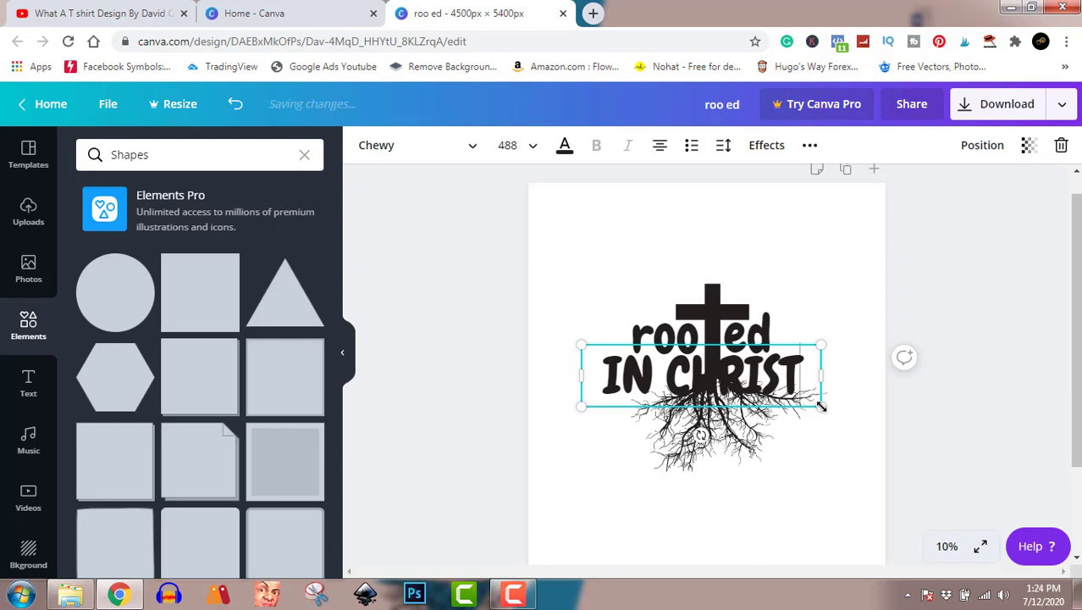
drag(821, 403, 716, 349)
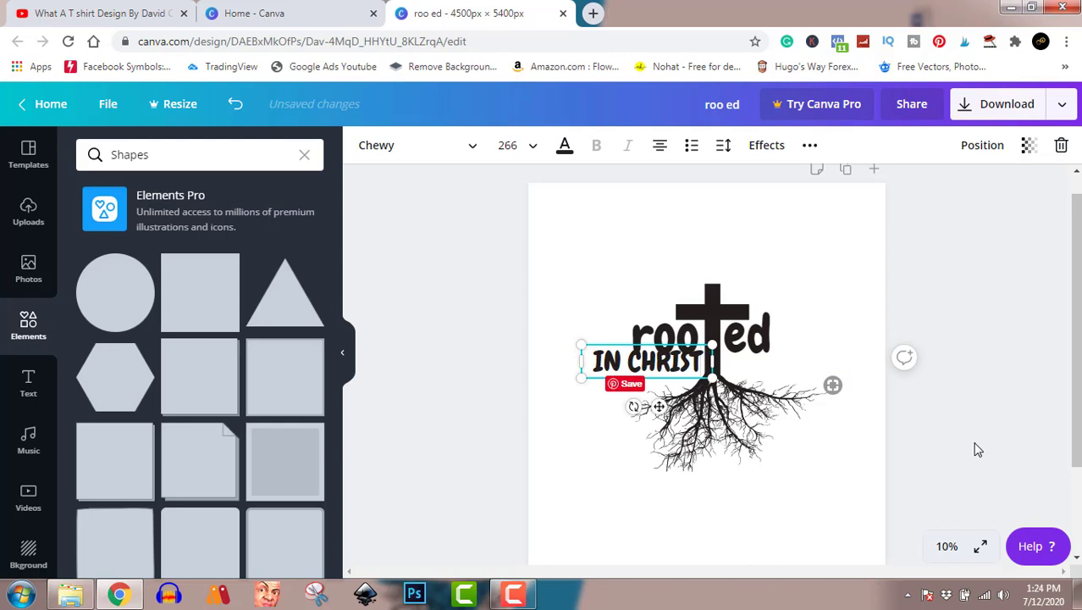
Drag the IN CHRIST text so it sits centred under the word rooted.
click(720, 394)
click(710, 369)
drag(660, 362, 733, 360)
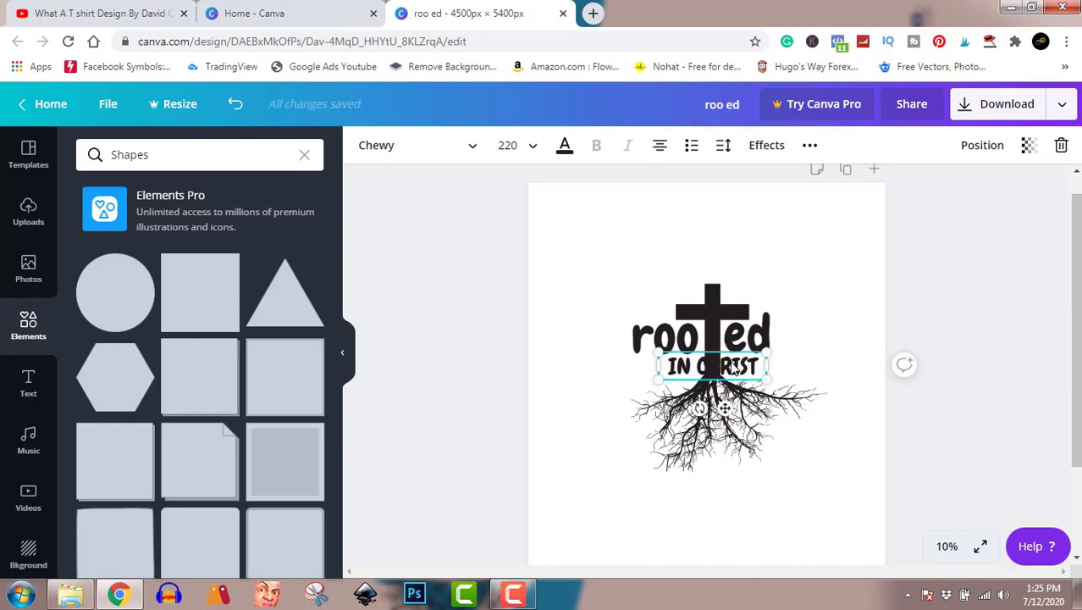
Make IN CHRIST red, after briefly trying yellow and orange-yellow.
click(565, 146)
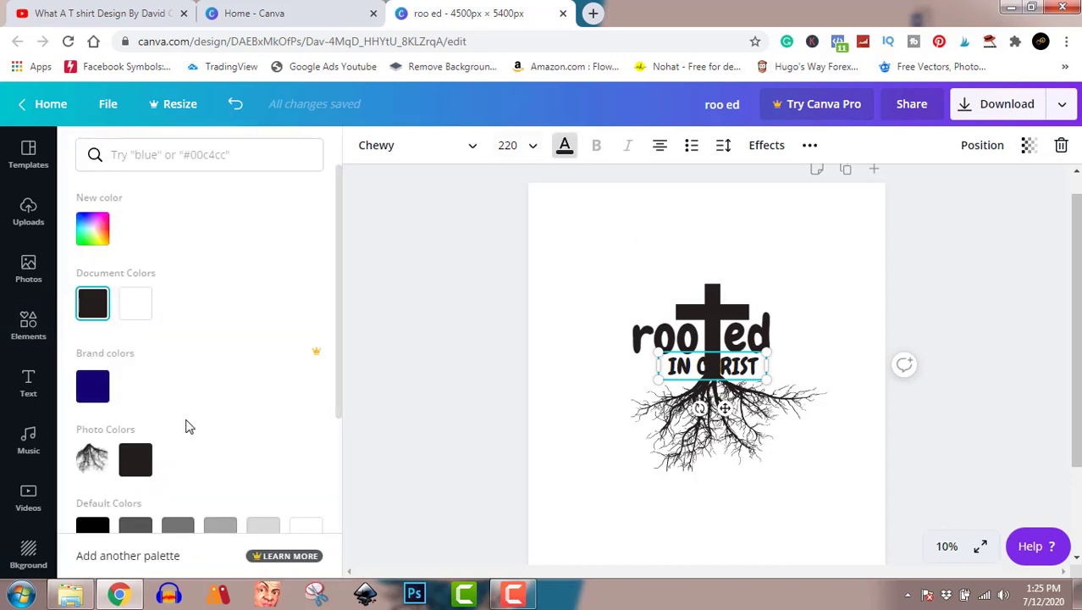
scroll(340, 339, down, 1)
scroll(343, 407, down, 3)
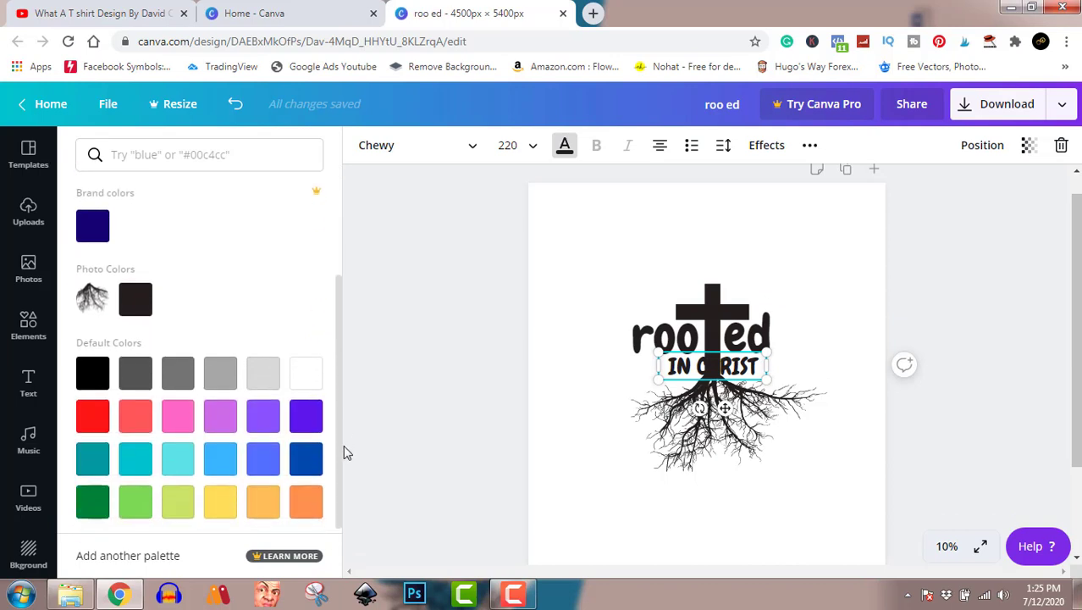
click(227, 505)
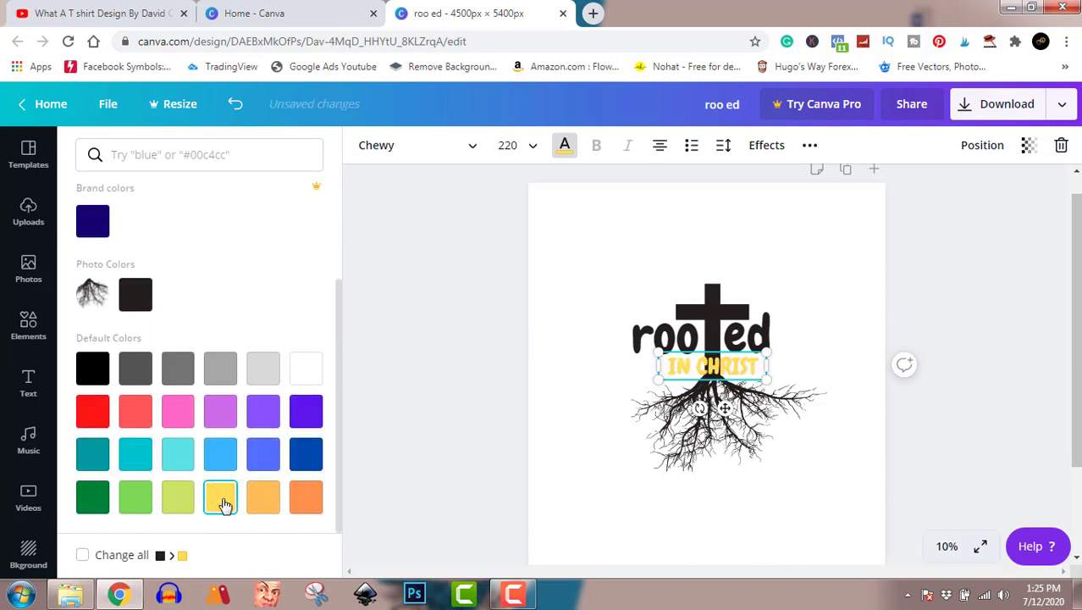
click(263, 504)
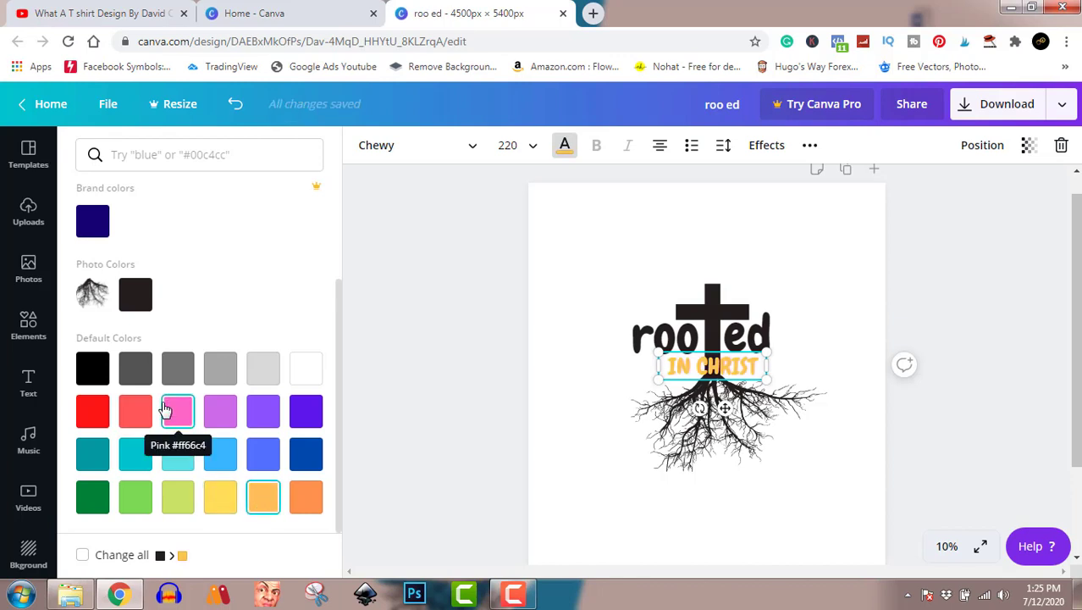
click(94, 421)
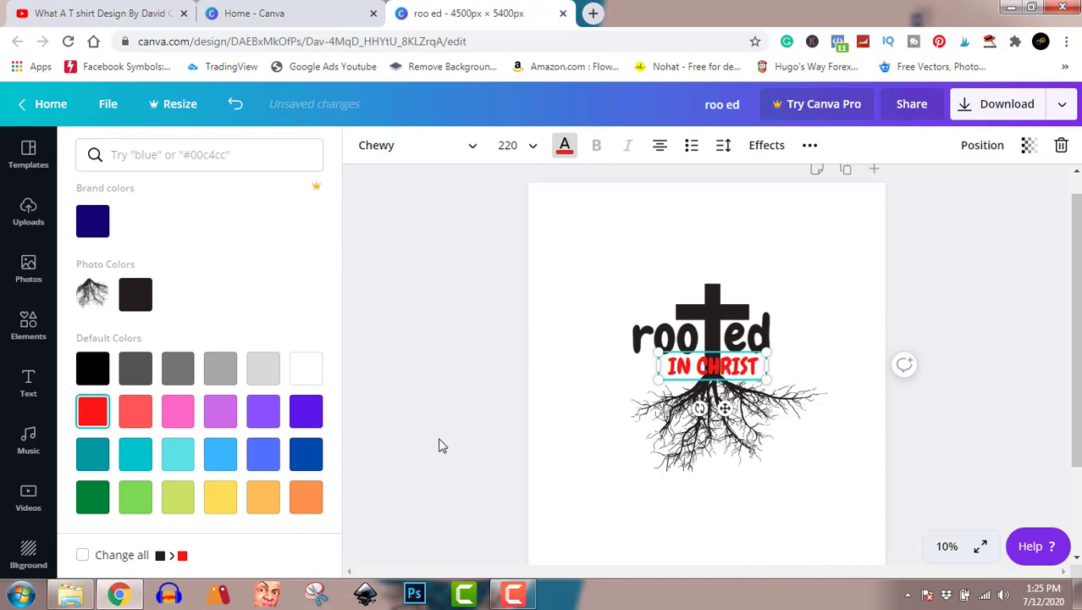
key(Escape)
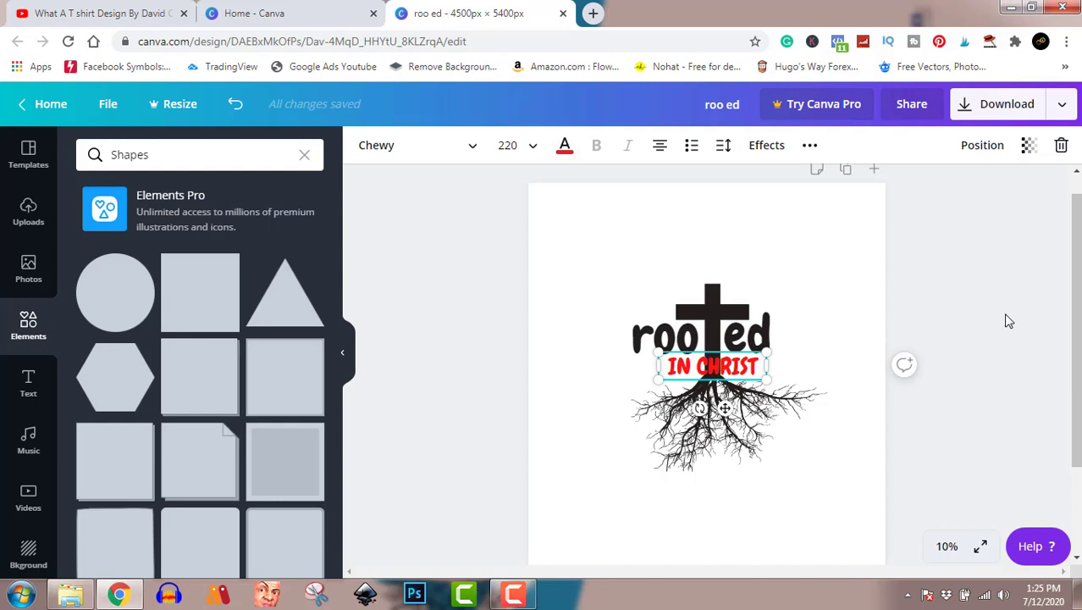
Nudge IN CHRIST slightly left to align it, then deselect it.
key(Left)
key(Left)
key(Left)
key(Left)
key(Left)
key(Left)
key(Left)
key(Left)
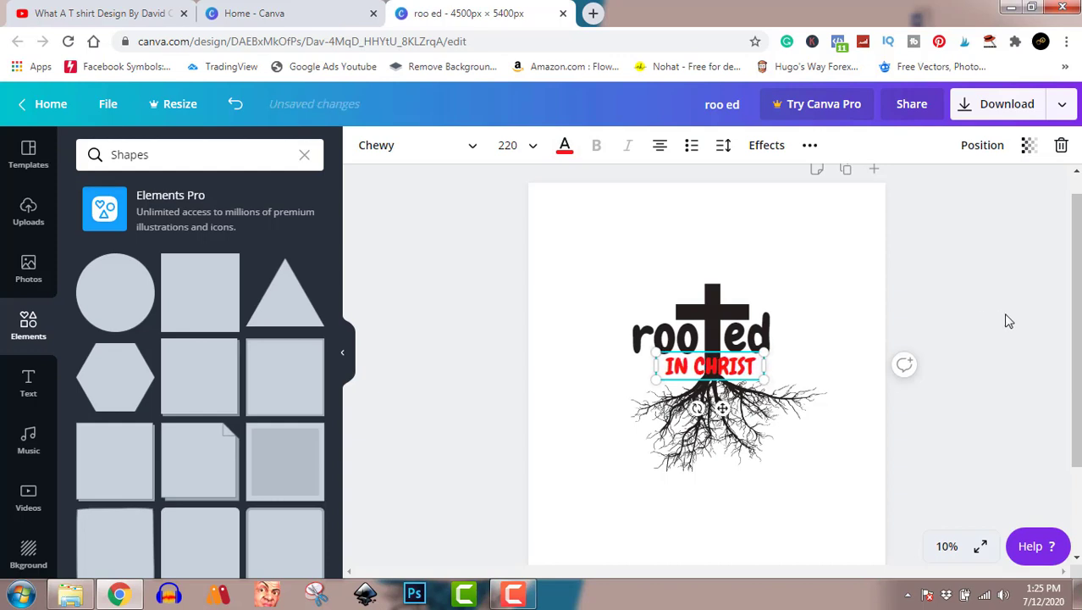
key(Left)
key(Left)
key(Left)
key(Left)
key(Left)
key(Left)
key(Left)
key(Left)
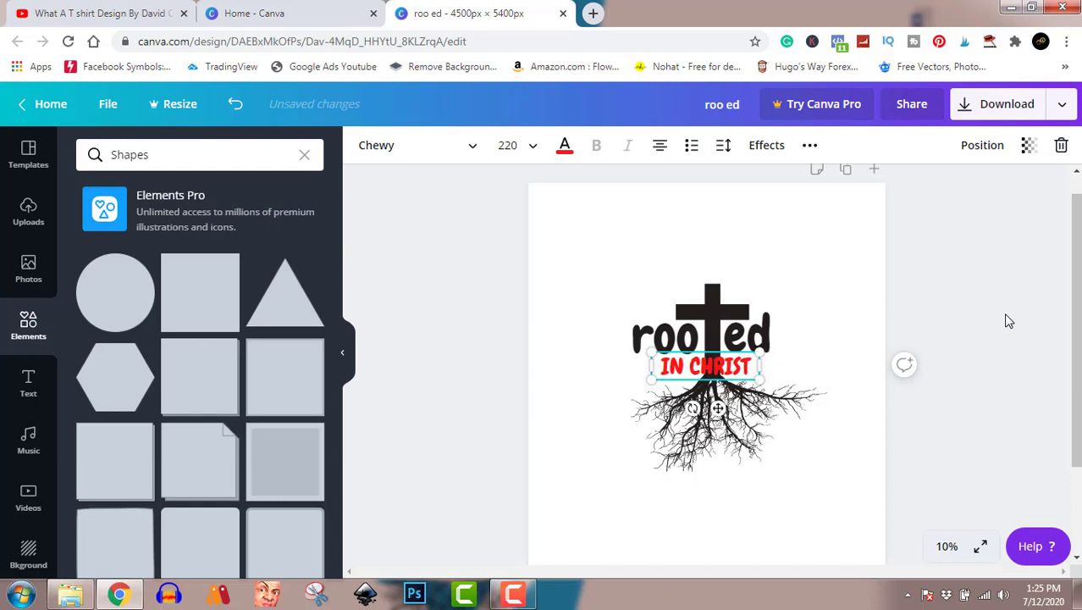
key(Escape)
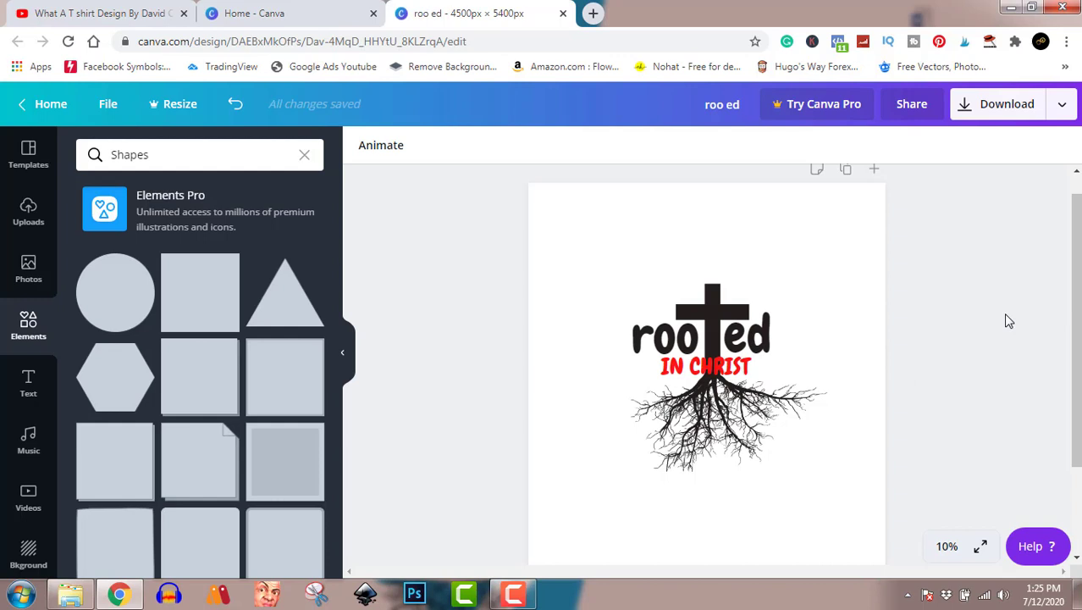
Bring up the Download panel showing PNG for the 4500 × 5400 px design.
click(999, 110)
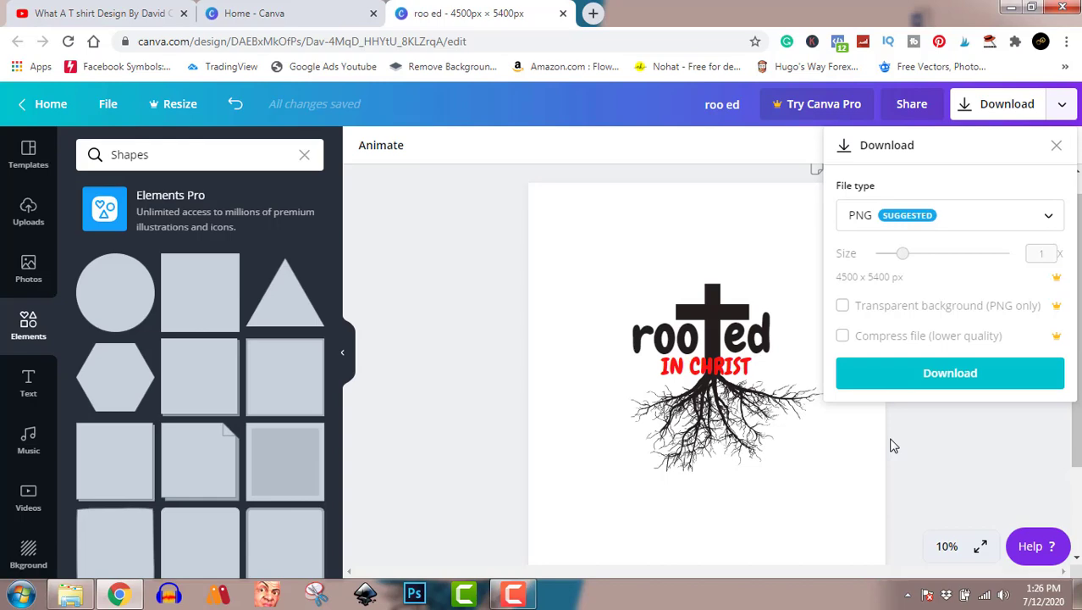
Export the design as roo ed.png and close the Try Canva Pro offer.
click(955, 374)
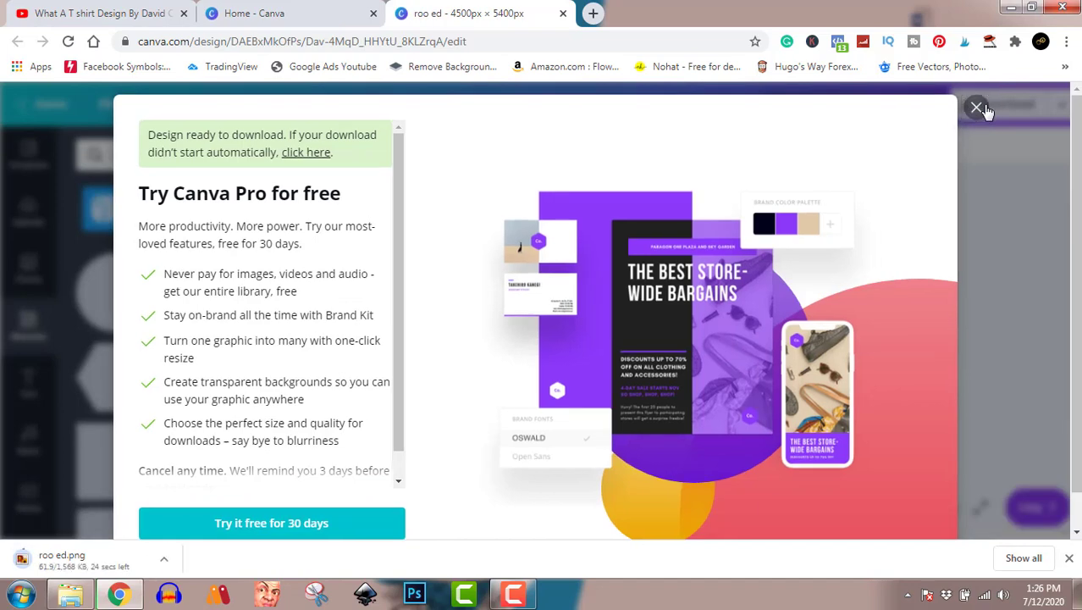
click(982, 108)
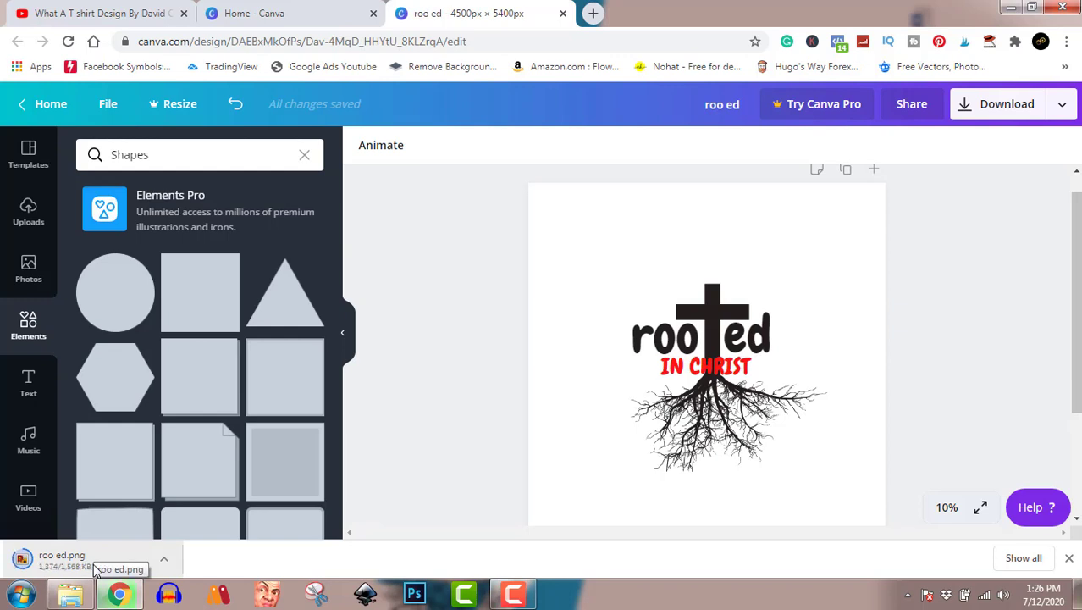
click(164, 559)
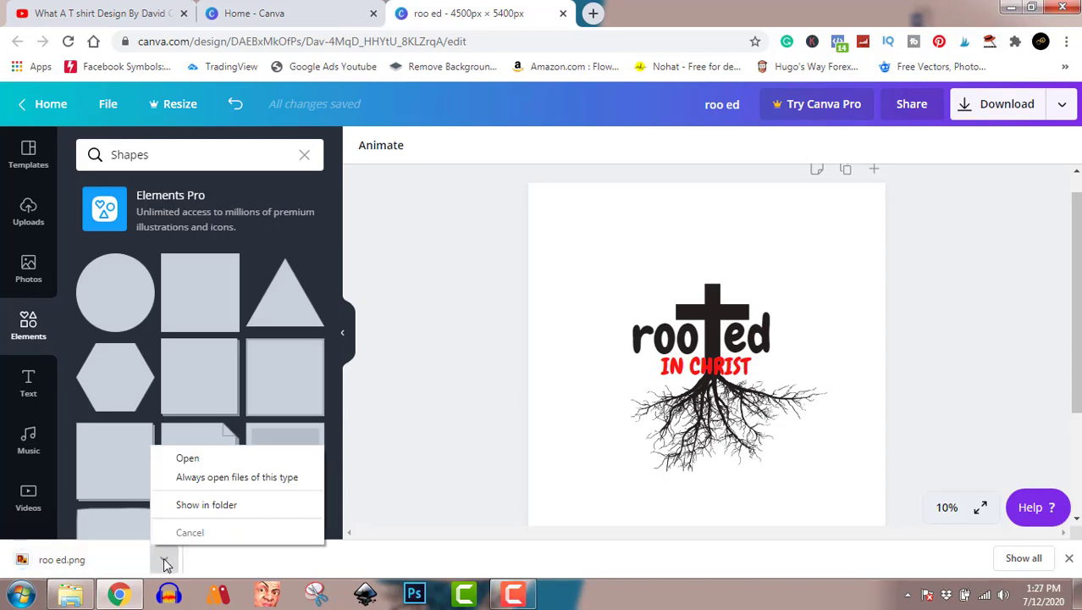
click(206, 505)
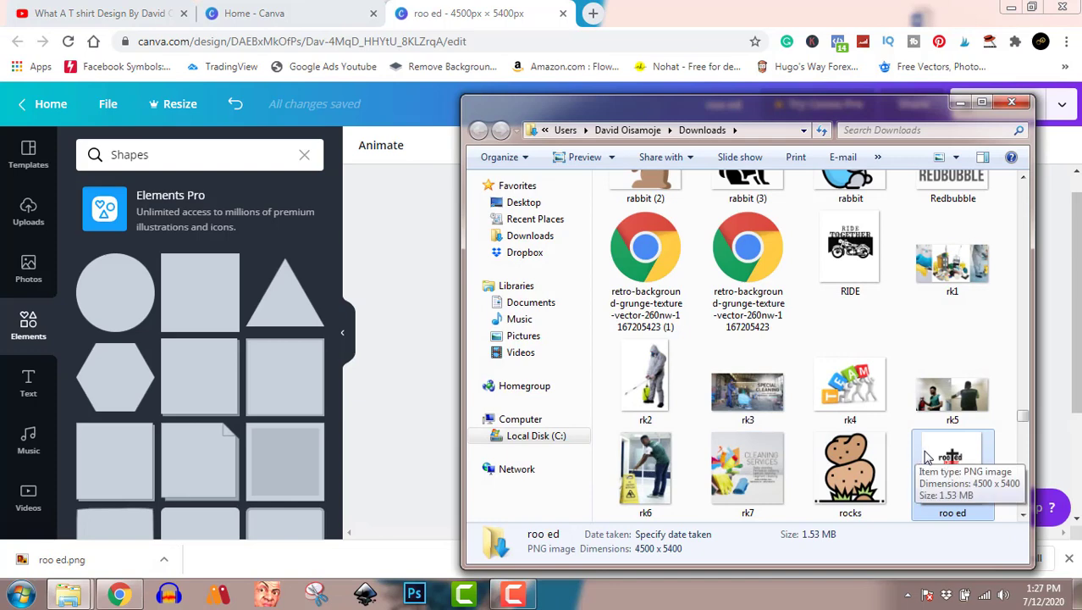
double_click(948, 461)
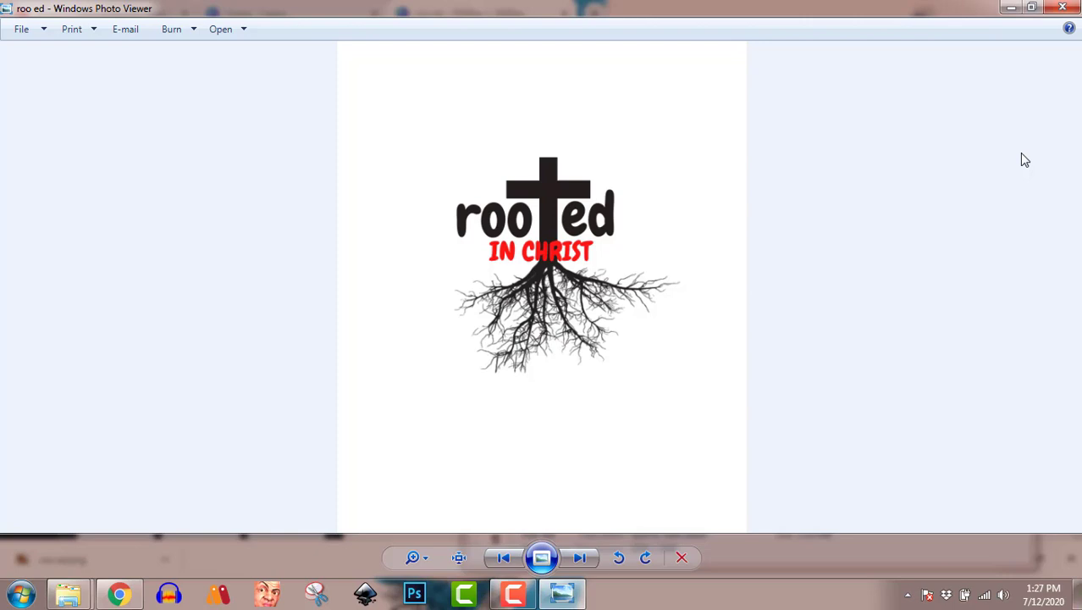
click(1063, 7)
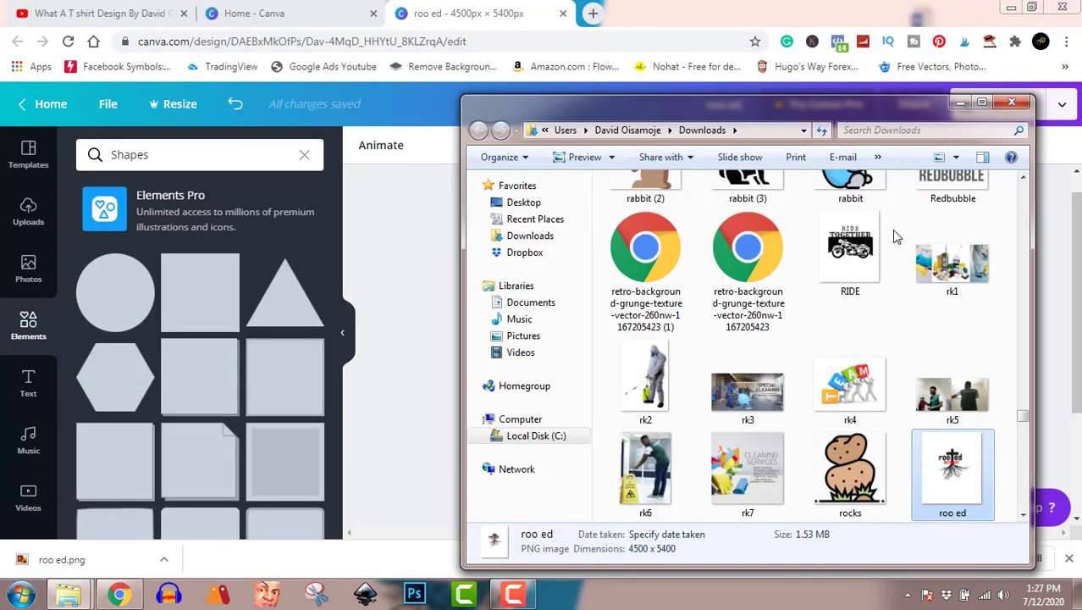
click(1011, 102)
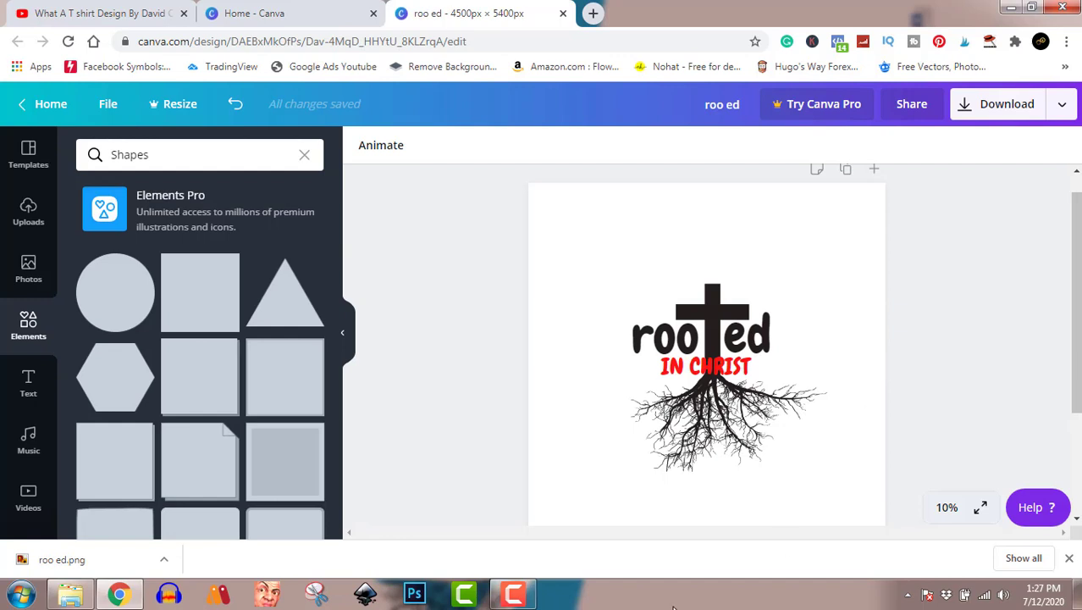
click(513, 593)
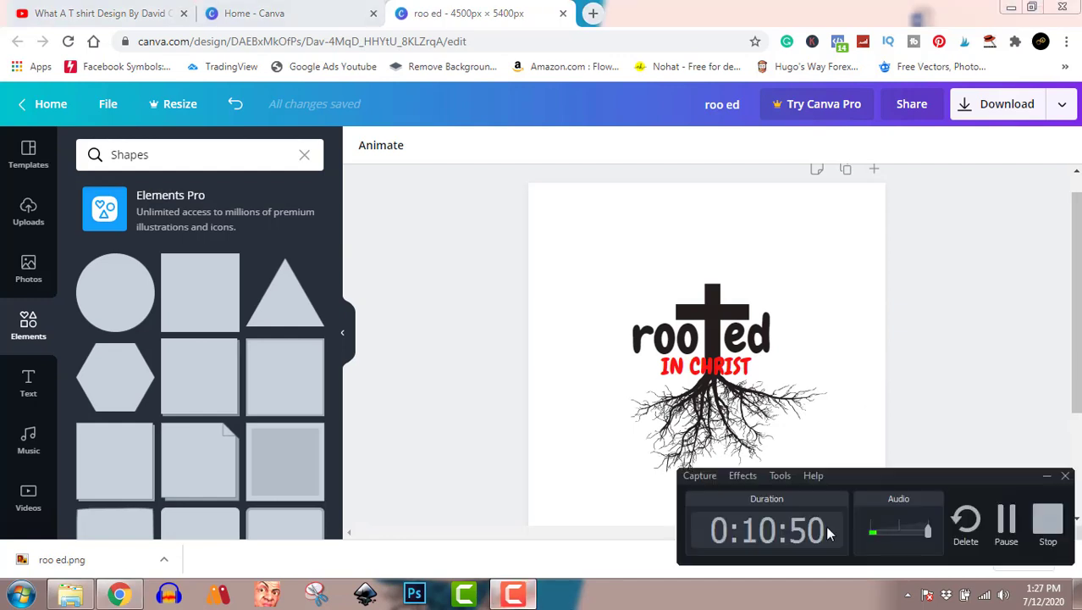